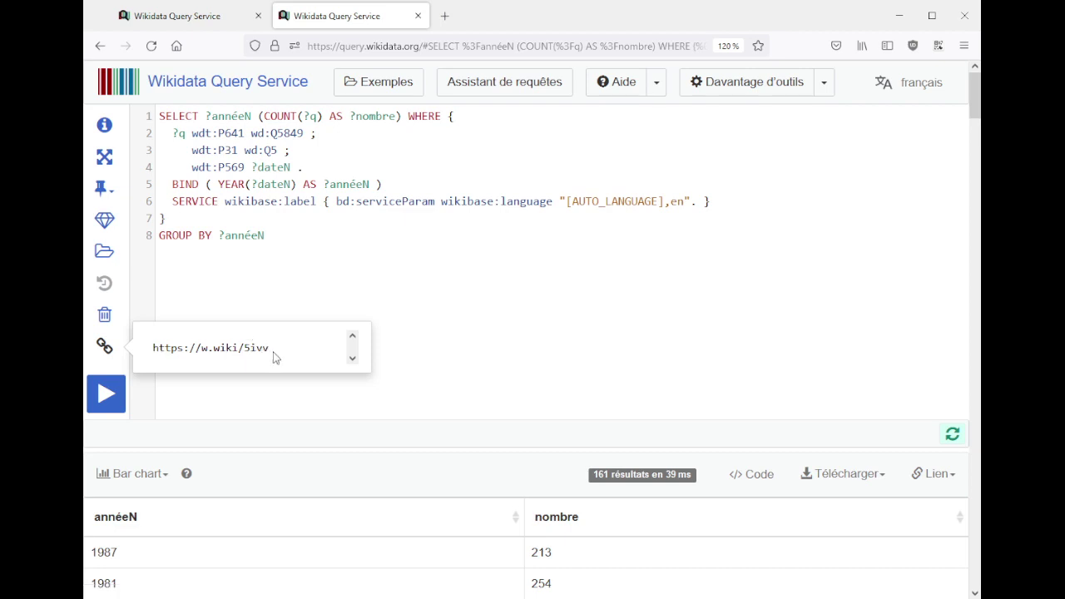
# Step: Close the short-link popup and add a wdt:P2048 ?hauteur condition below the ?dateN line, which ends in a semicolon
pyautogui.moveTo(274, 357); pyautogui.dragTo(154, 342)
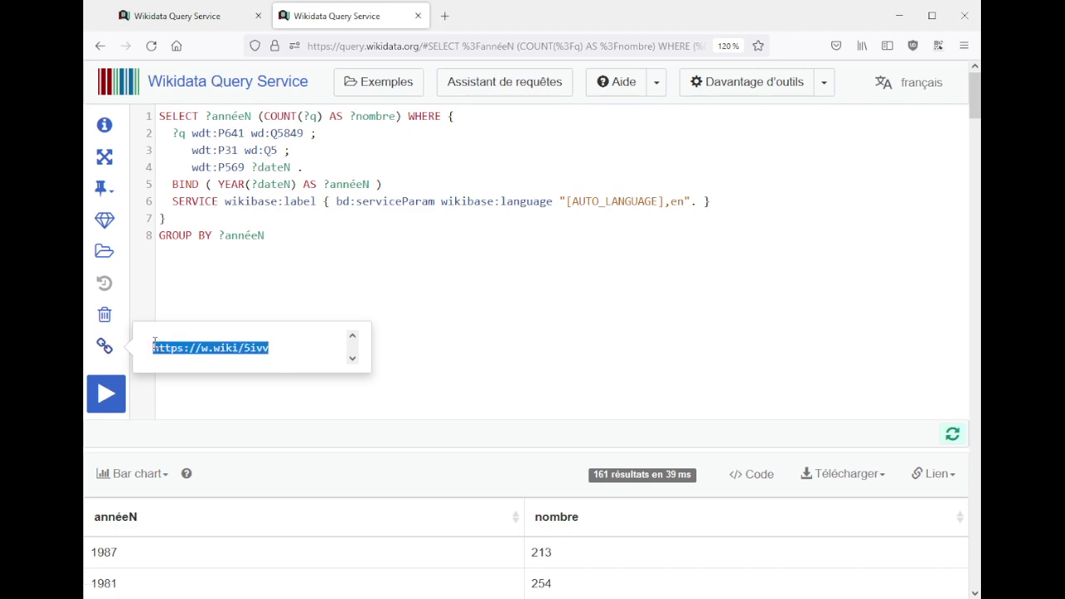
pyautogui.press('Escape')
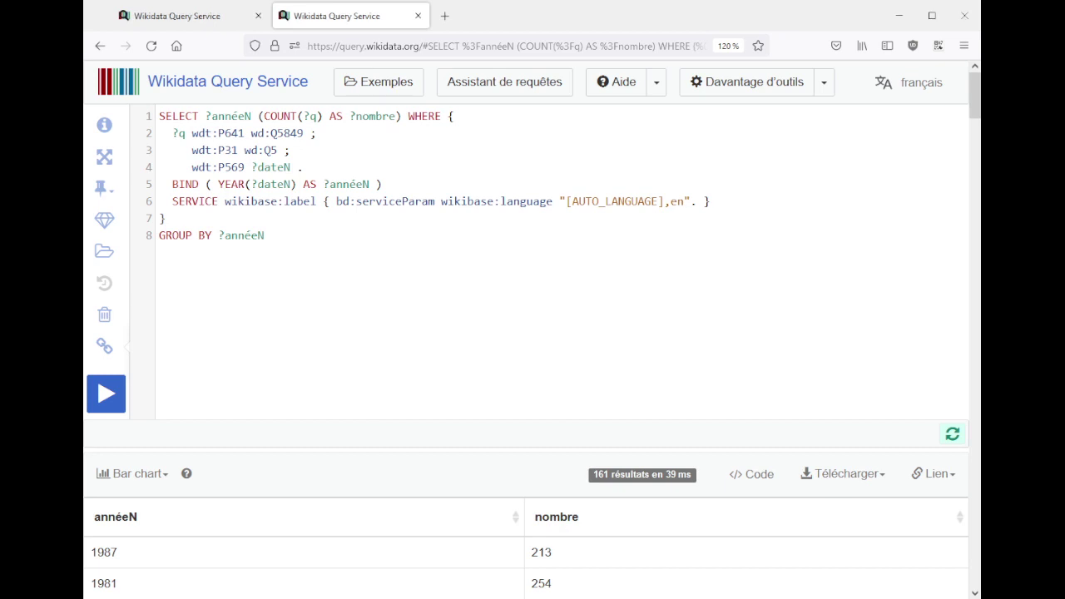
pyautogui.click(317, 169)
pyautogui.press('BackSpace')
pyautogui.write(';')
pyautogui.press('Return')
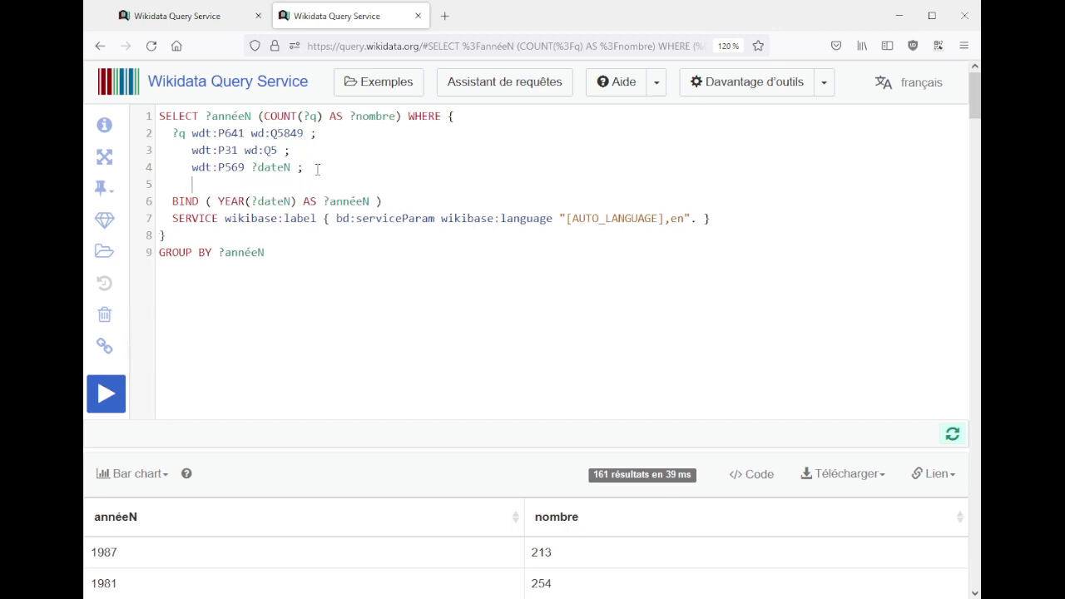
pyautogui.write('wdt:t')
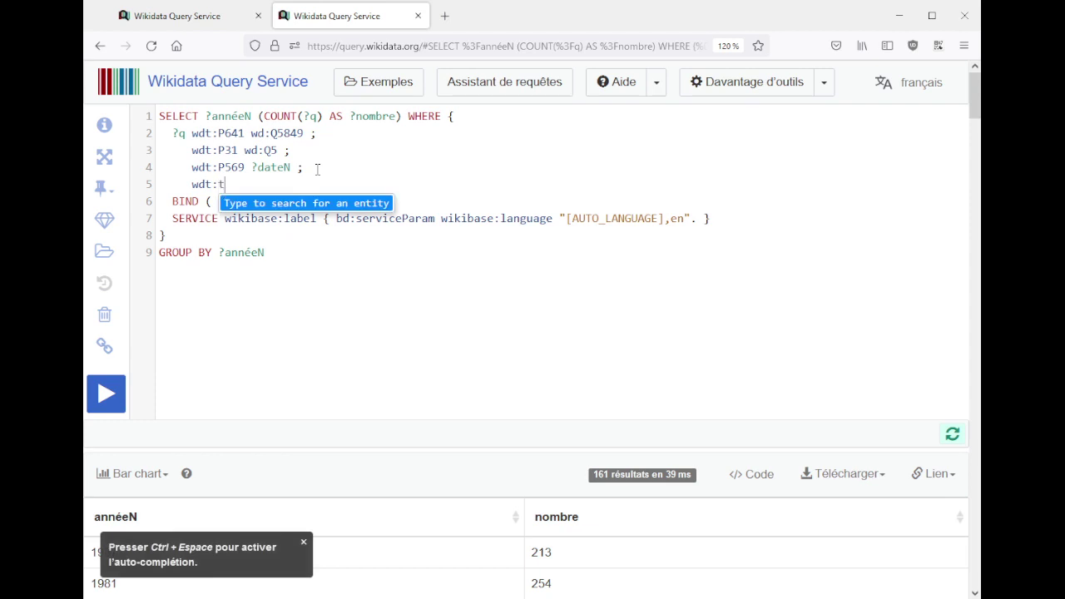
pyautogui.write('aille')
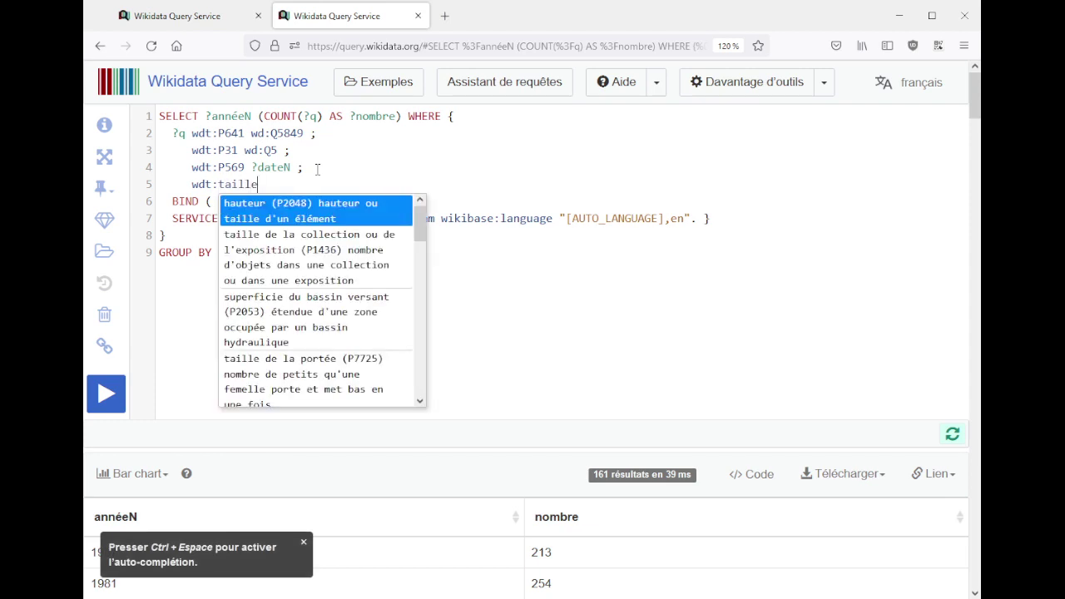
pyautogui.click(327, 218)
pyautogui.write('?hauteur .')
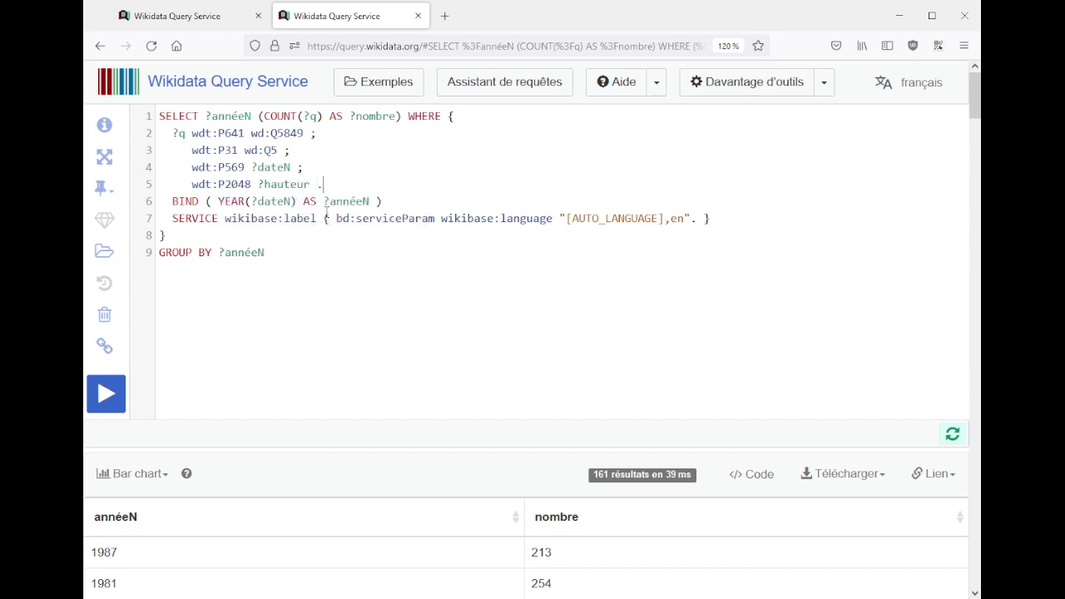
# Step: Add ?hauteur to the GROUP BY clause after ?annéeN
pyautogui.moveTo(259, 126)
pyautogui.click(311, 248)
pyautogui.write('?hauteur')
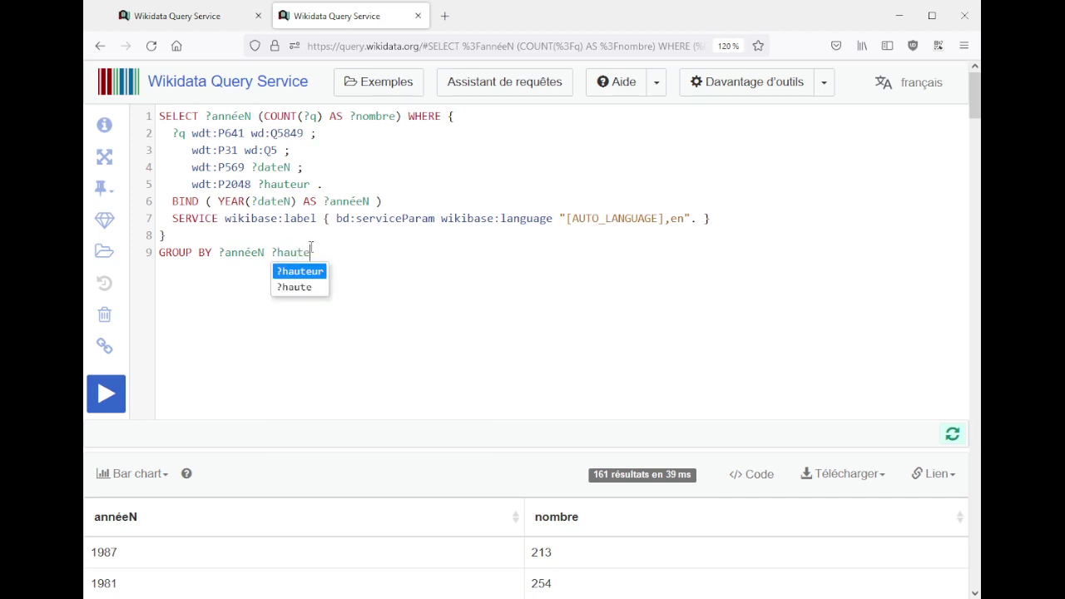
# Step: Copy ?hauteur into the SELECT clause between ?annéeN and the COUNT expression, and run the query
pyautogui.hotkey('ctrl', 'shift', 'Left')
pyautogui.hotkey('shift', 'Left')
pyautogui.hotkey('shift', 'Left')
pyautogui.hotkey('ctrl', 'c')
pyautogui.hotkey('ctrl', 'Home')
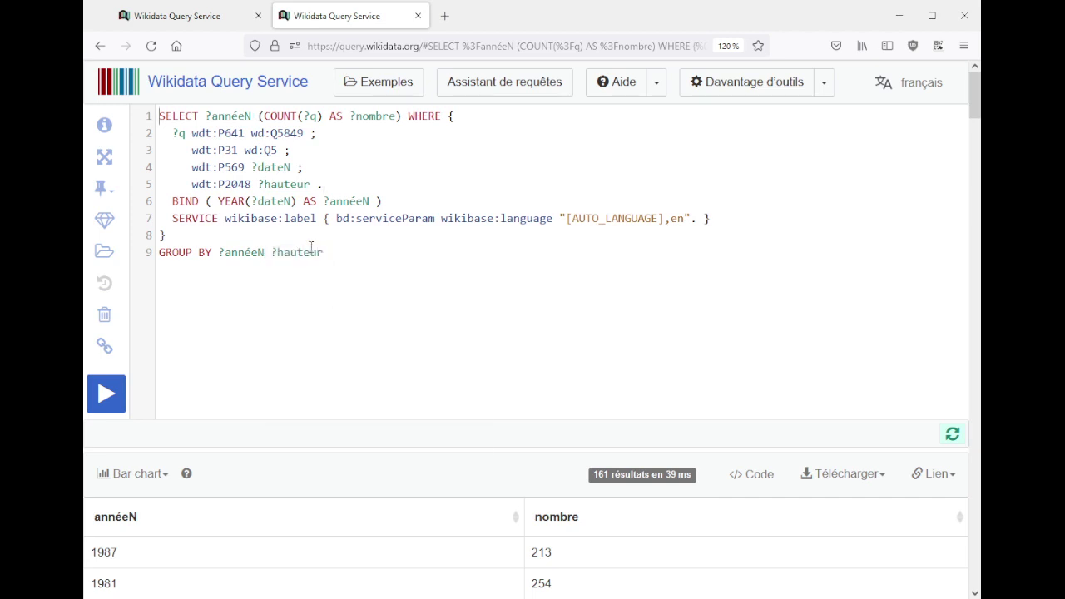
pyautogui.hotkey('ctrl', 'Right')
pyautogui.hotkey('ctrl', 'v')
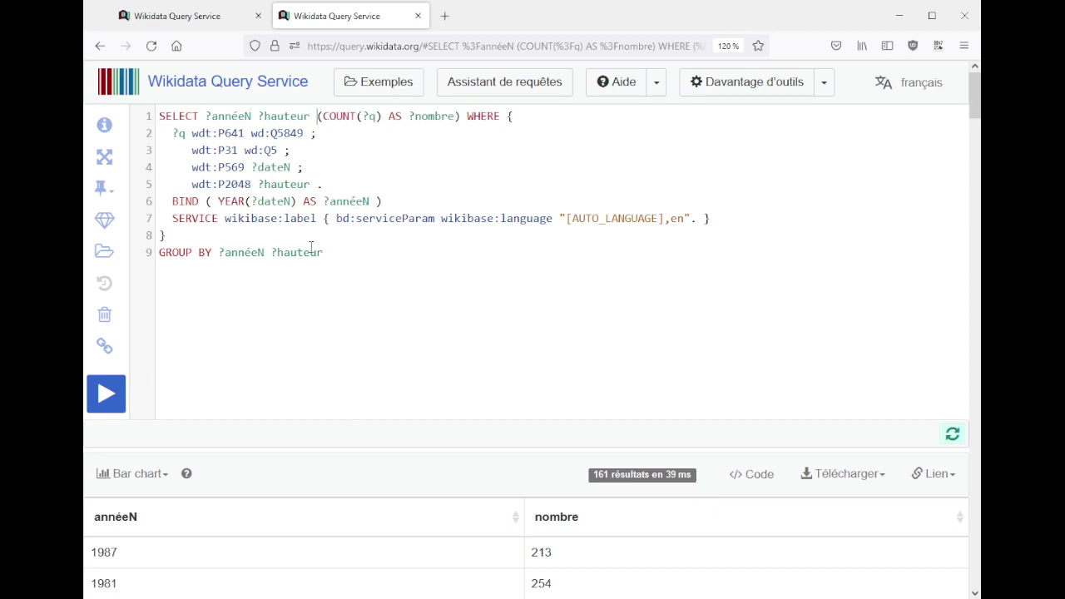
pyautogui.hotkey('ctrl', 'Return')
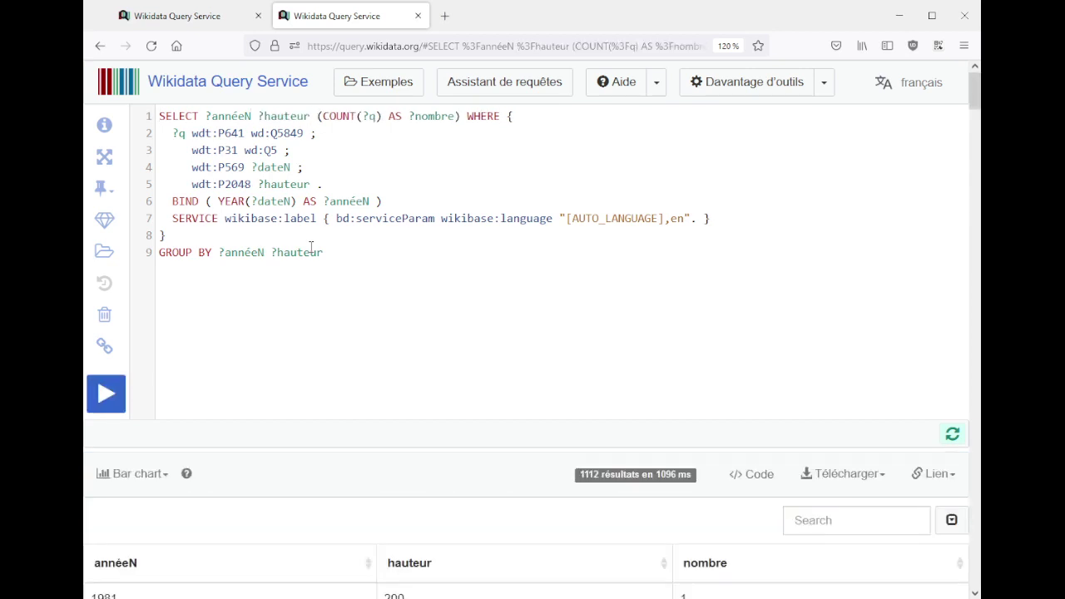
# Step: Sort the query results by nombre in descending order
pyautogui.scroll(-4, 466, 333)
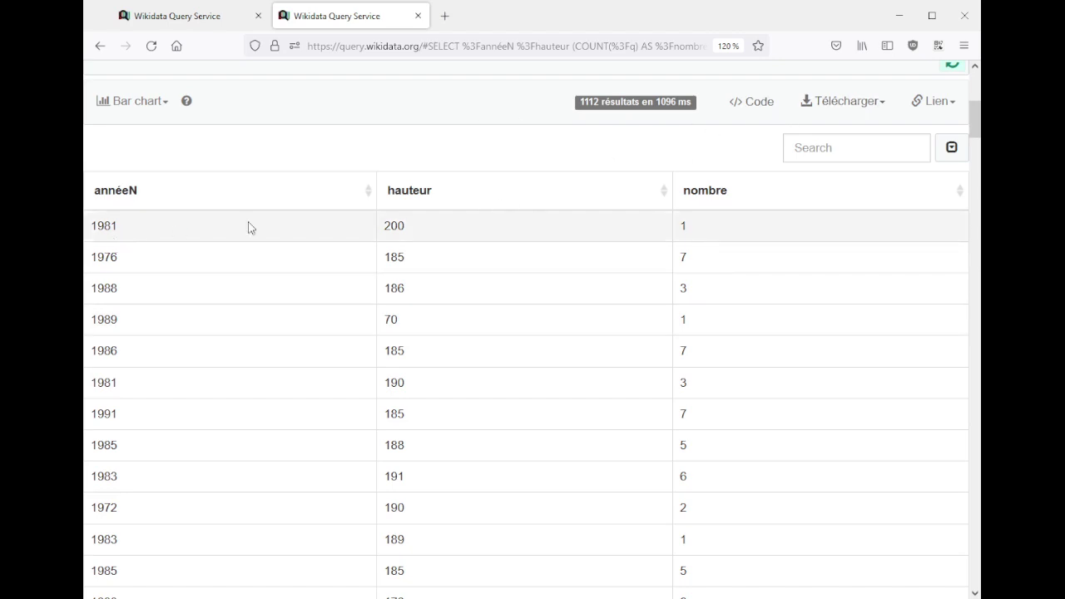
pyautogui.moveTo(414, 226); pyautogui.dragTo(376, 227)
pyautogui.click(726, 192)
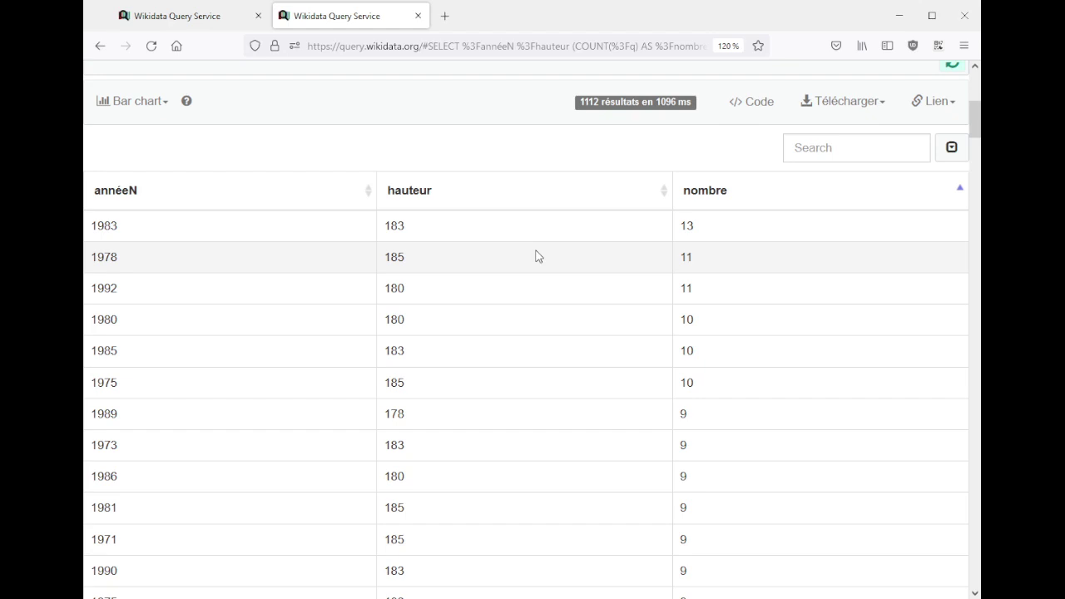
# Step: Sort the results by hauteur, first descending and then ascending, to compare the highest and lowest height values
pyautogui.click(492, 193)
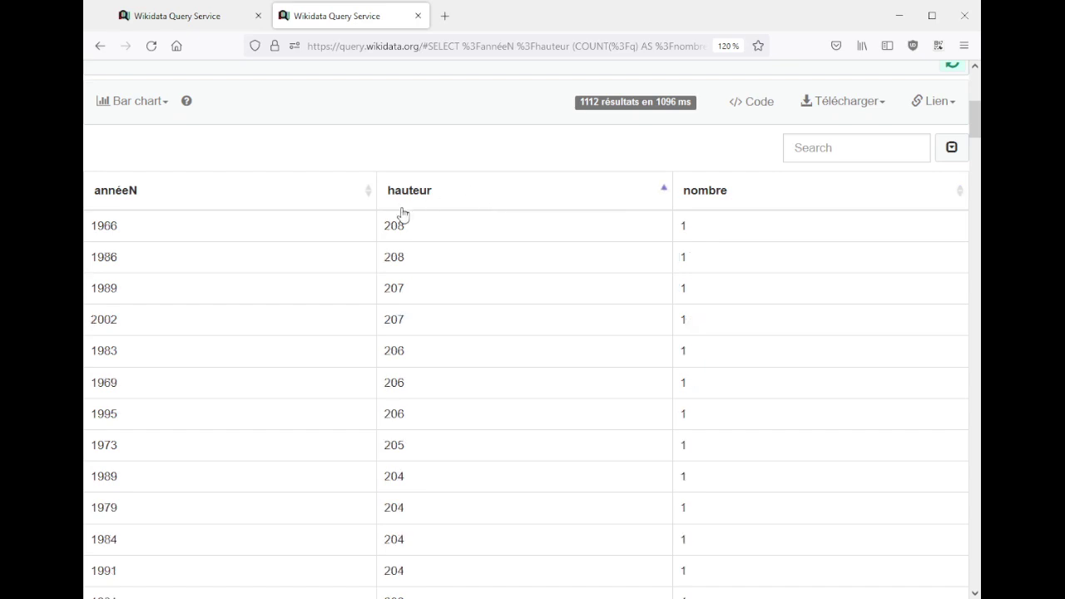
pyautogui.moveTo(380, 232); pyautogui.dragTo(403, 226)
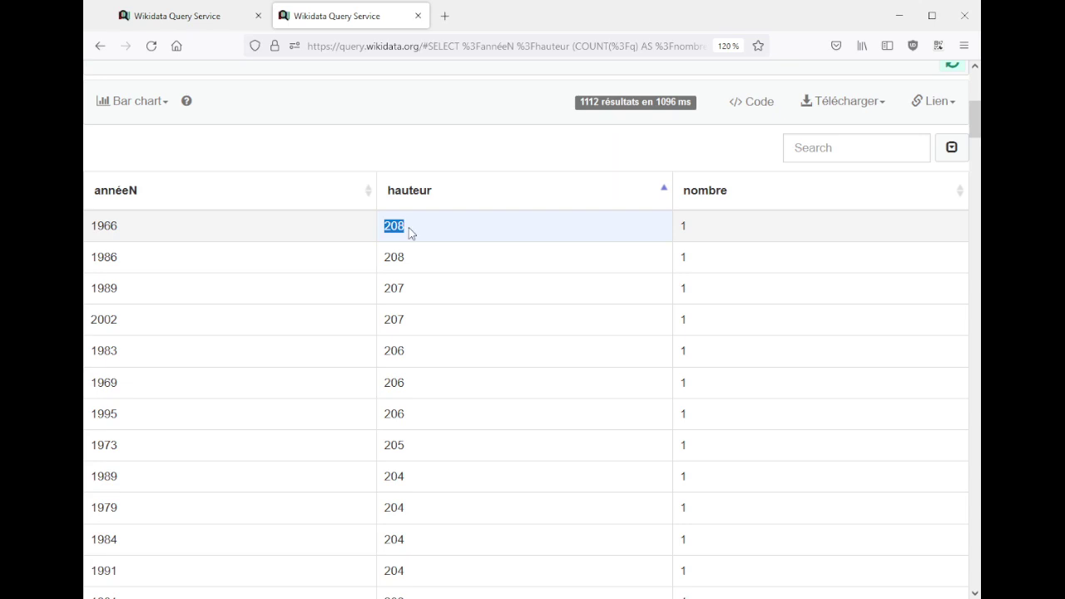
pyautogui.click(476, 200)
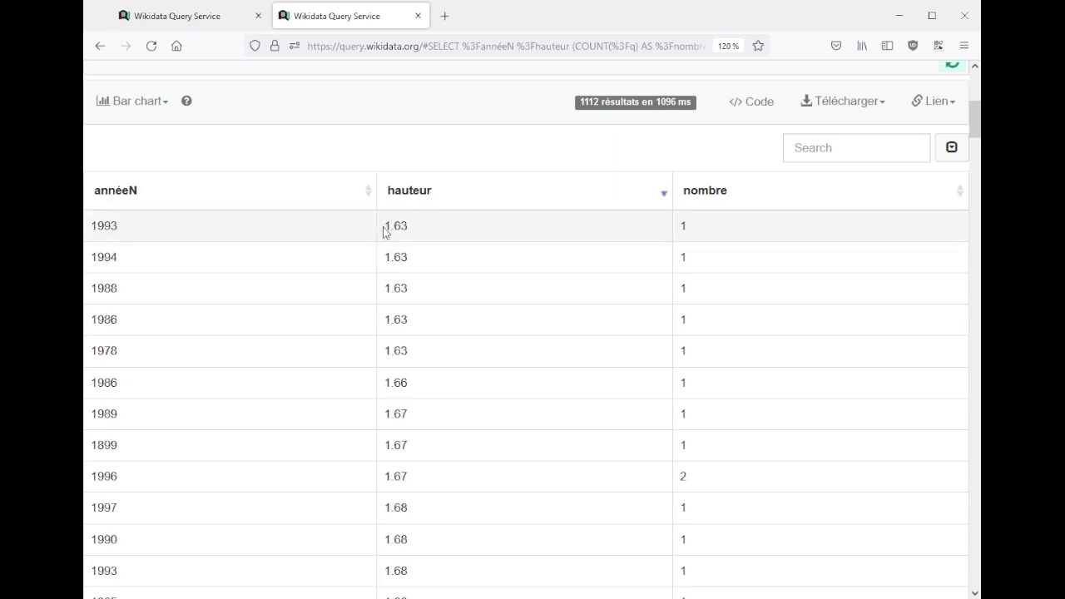
pyautogui.moveTo(384, 232); pyautogui.dragTo(428, 232)
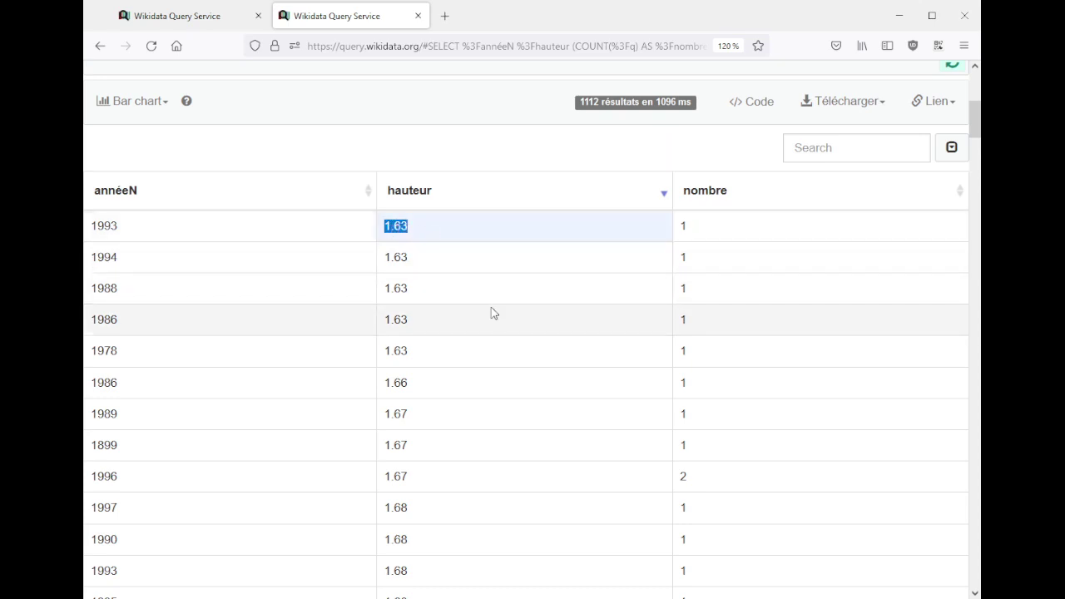
# Step: Examine the ascending hauteur values for inconsistent units, checking where the small decimal values give way to two- and three-digit heights
pyautogui.scroll(-15, 491, 312)
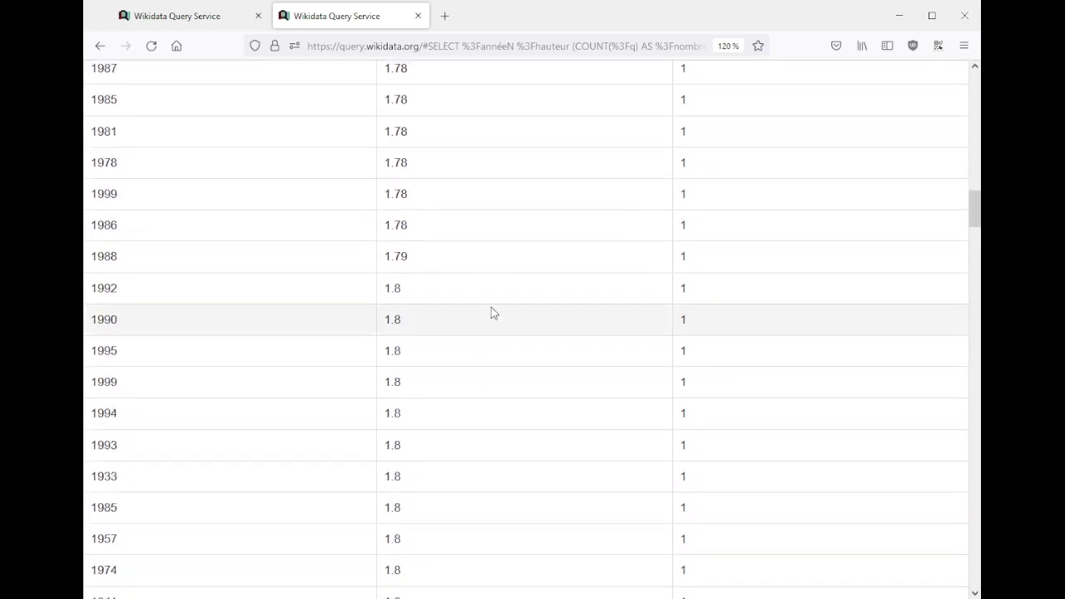
pyautogui.scroll(-15, 491, 313)
pyautogui.scroll(-12, 491, 313)
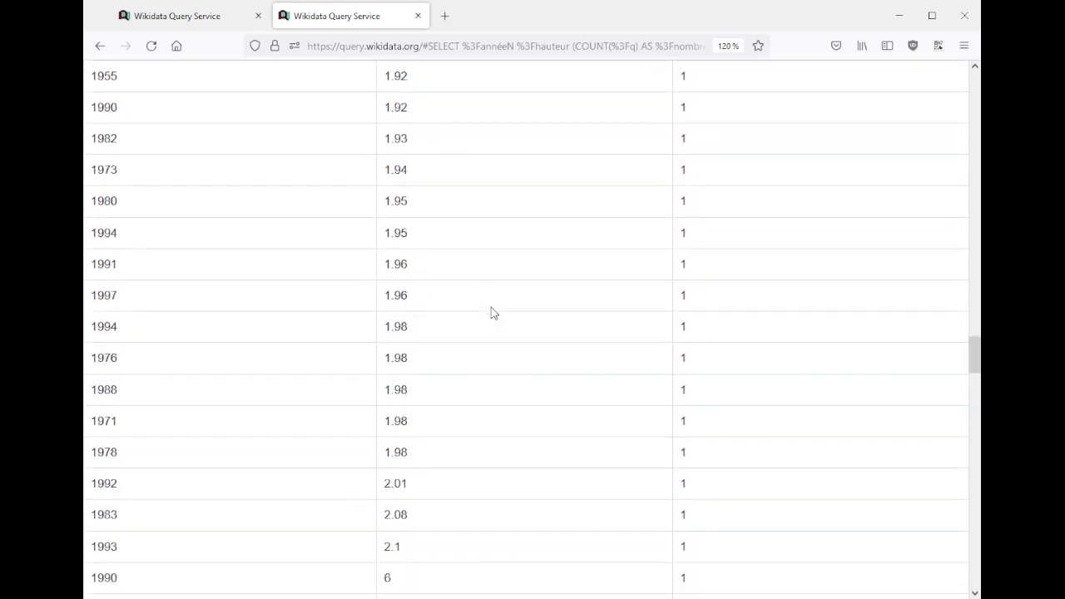
pyautogui.scroll(3, 491, 312)
pyautogui.scroll(-5, 491, 313)
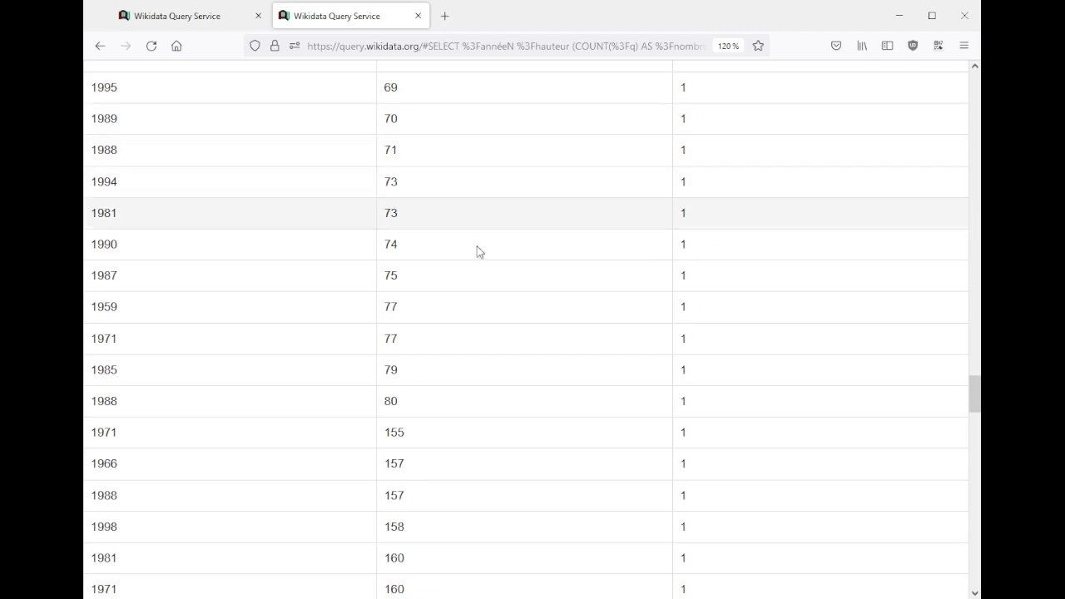
pyautogui.scroll(3, 466, 266)
pyautogui.doubleClick(391, 237)
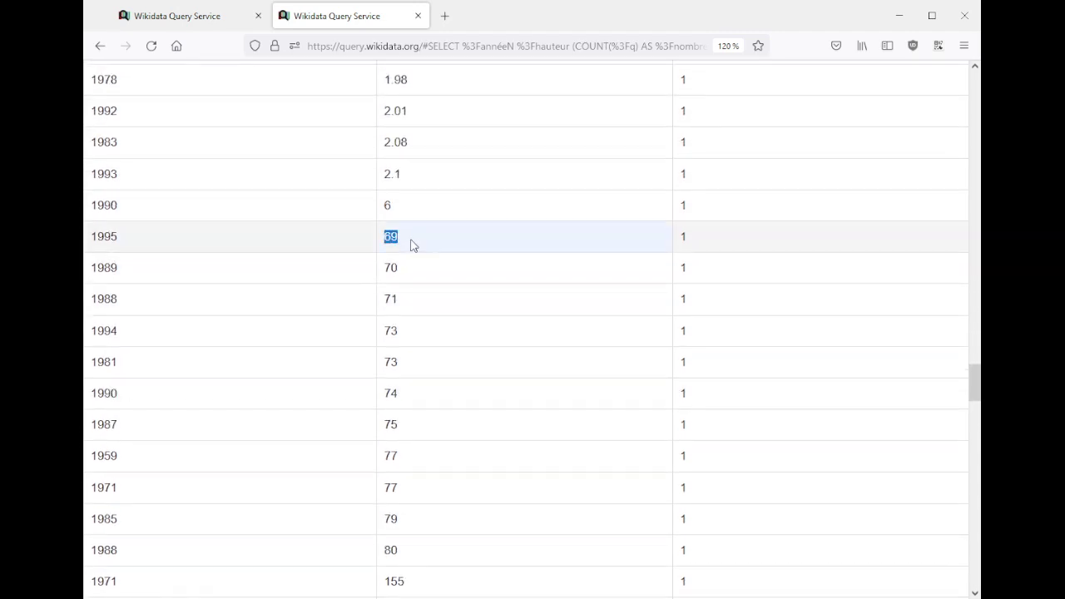
pyautogui.doubleClick(389, 208)
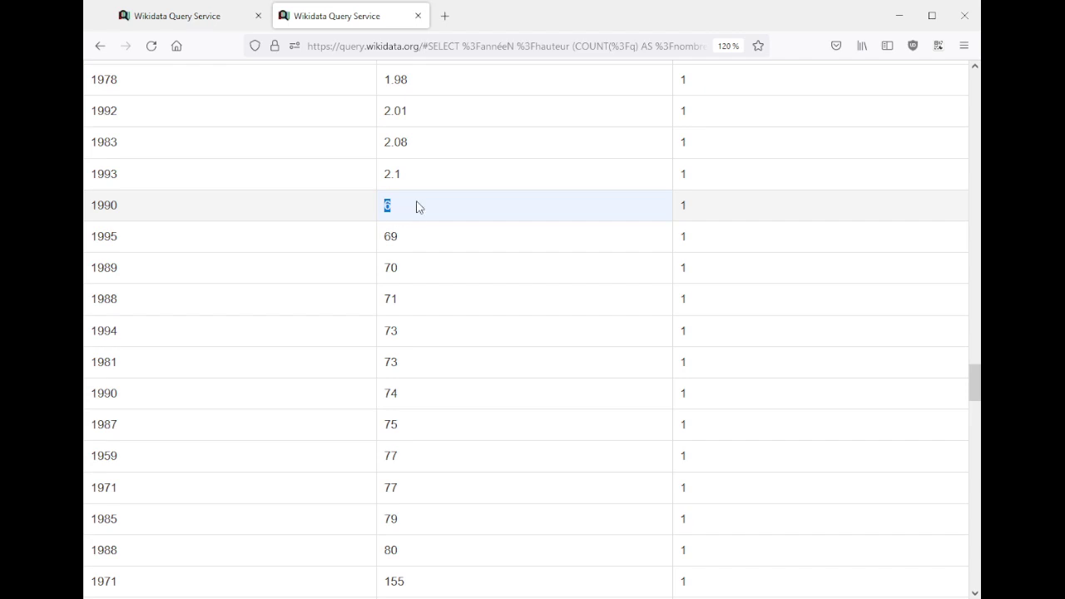
pyautogui.doubleClick(389, 236)
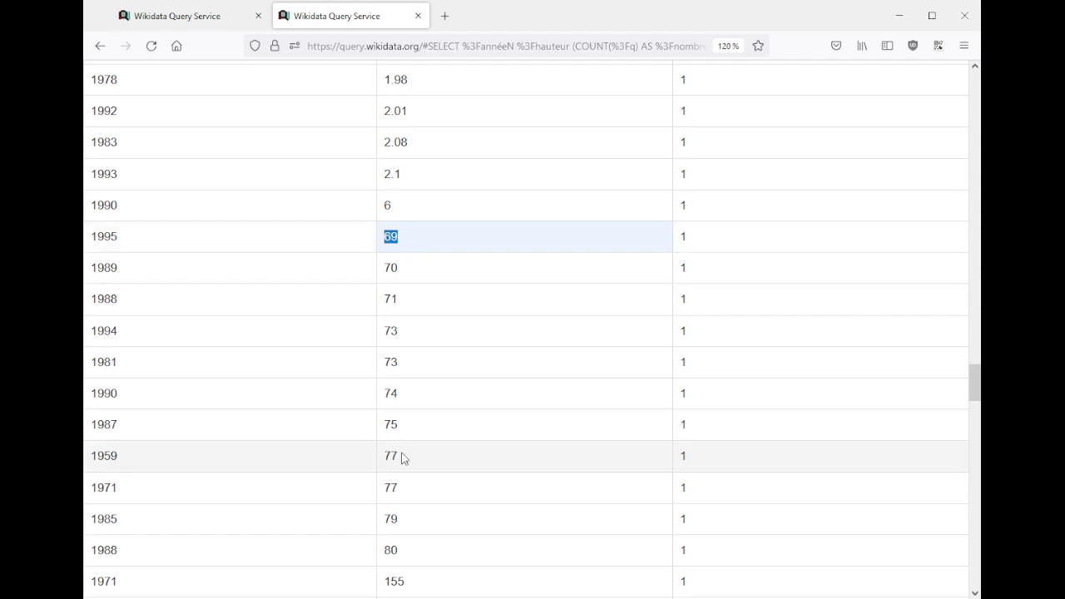
pyautogui.scroll(-4, 427, 401)
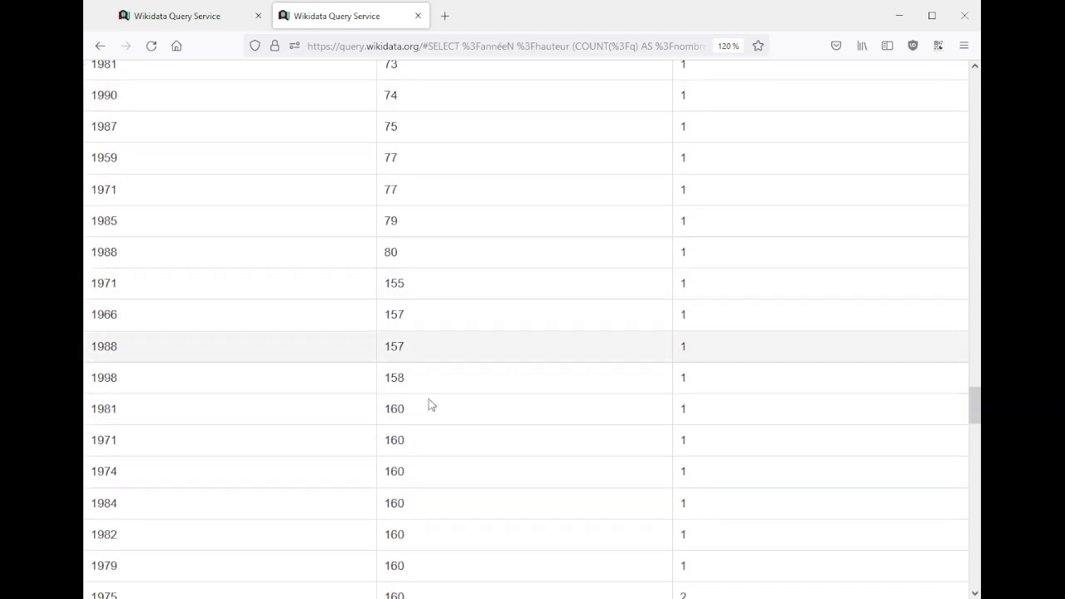
# Step: Review the ascending hauteur list again against the query, comparing the different units used for the heights
pyautogui.scroll(10, 428, 406)
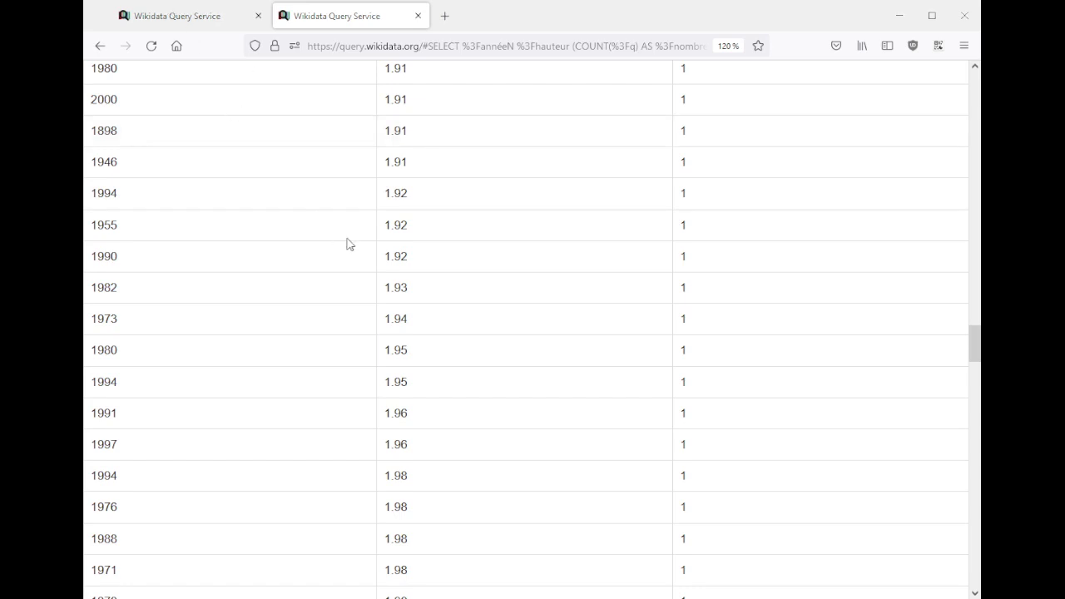
pyautogui.scroll(20, 408, 291)
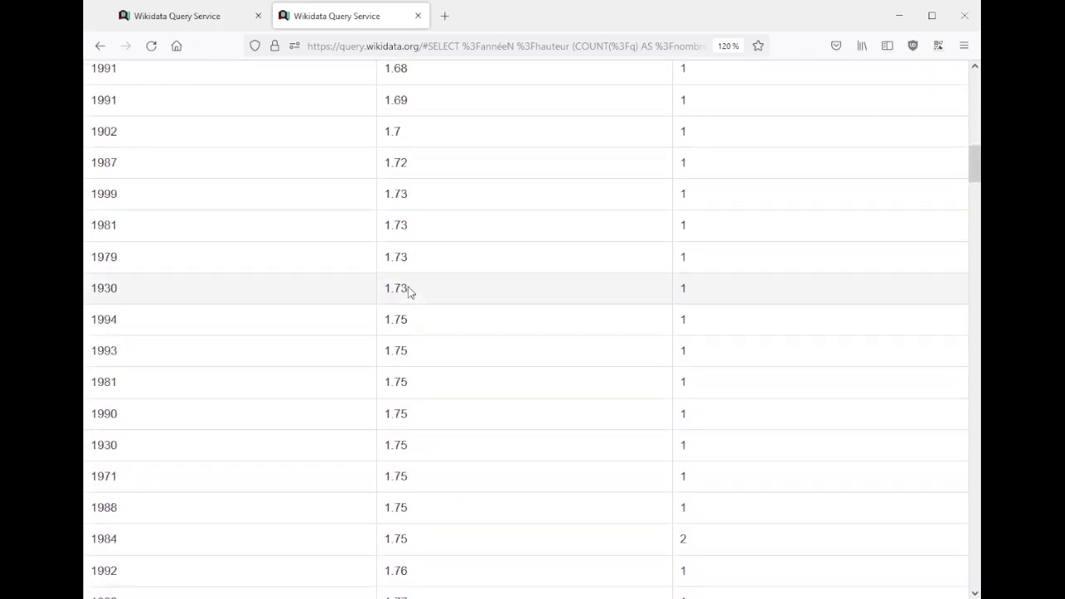
pyautogui.scroll(10, 408, 292)
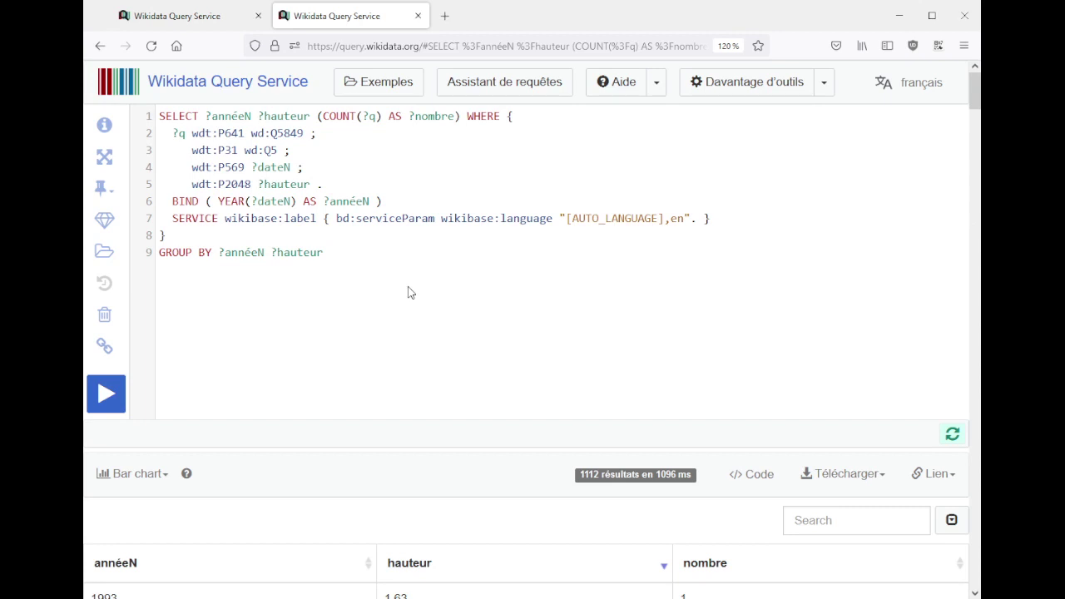
pyautogui.scroll(-15, 408, 291)
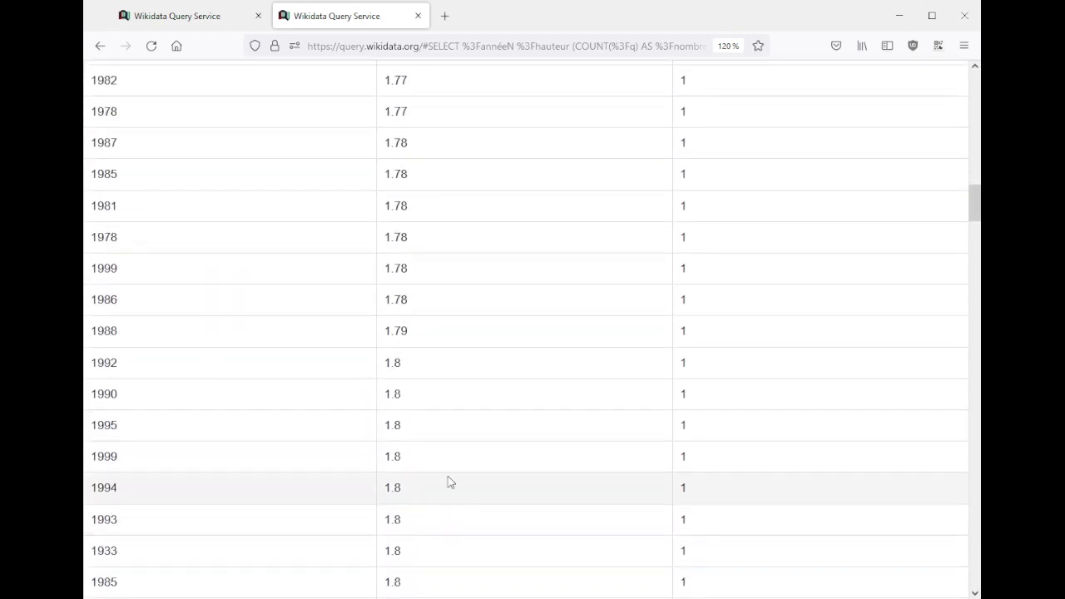
pyautogui.scroll(-5, 445, 453)
pyautogui.scroll(-3, 452, 353)
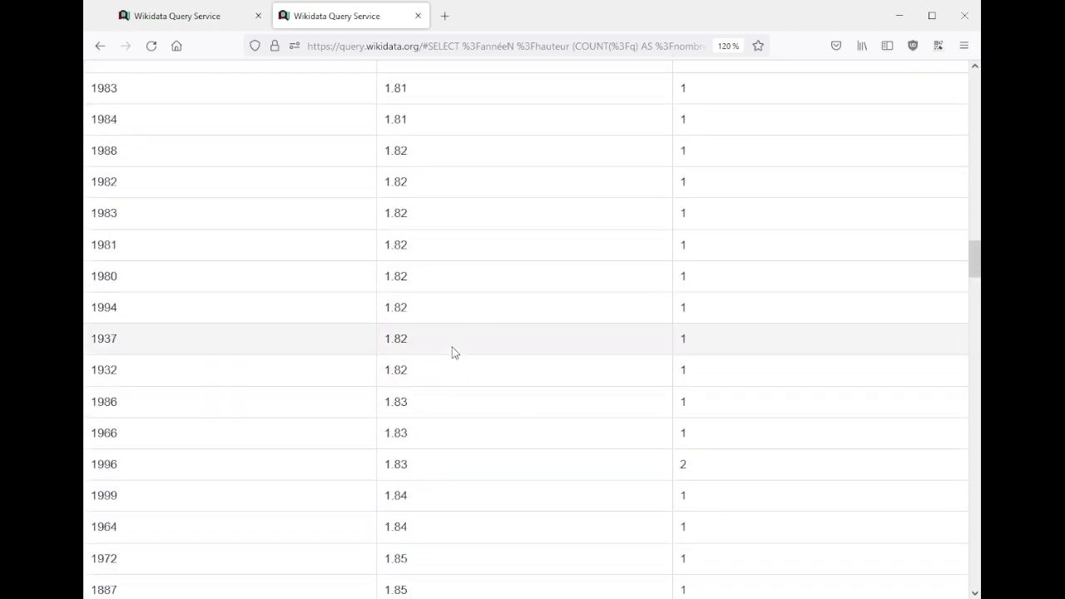
pyautogui.scroll(-15, 453, 353)
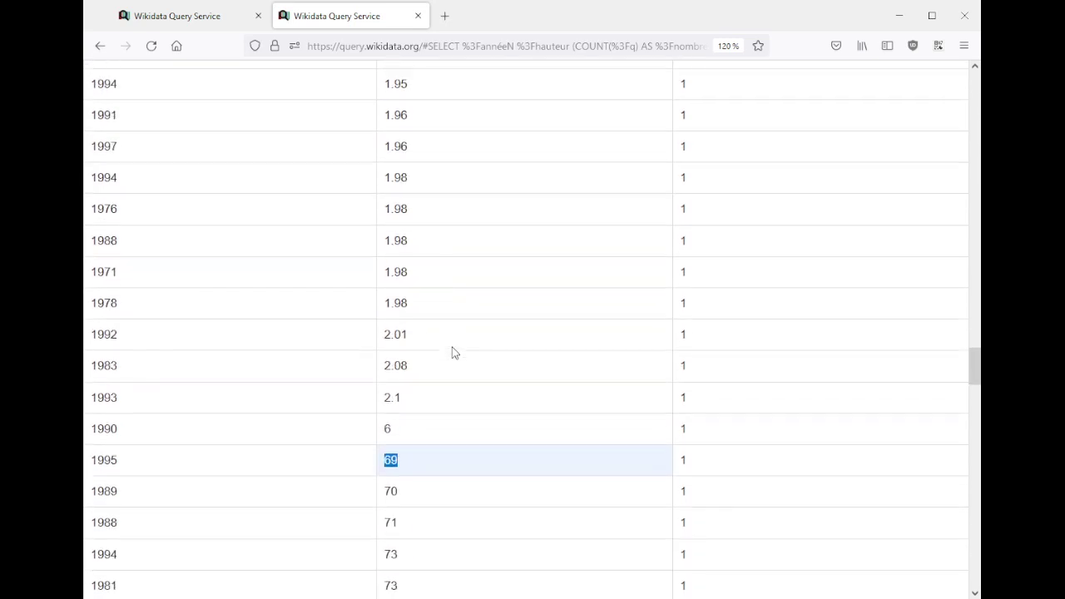
pyautogui.scroll(-6, 451, 353)
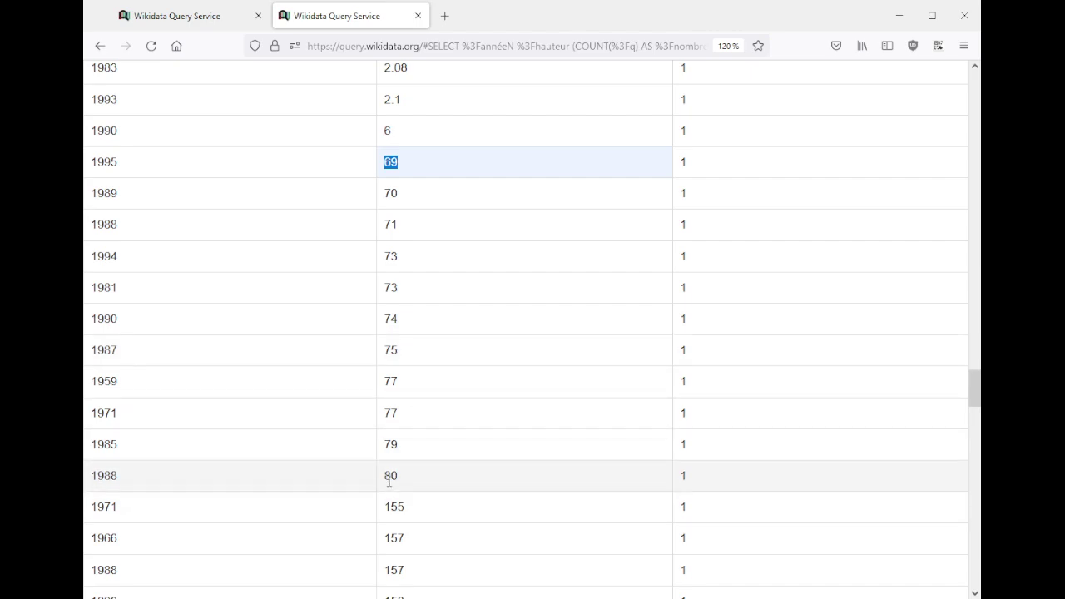
pyautogui.scroll(15, 480, 416)
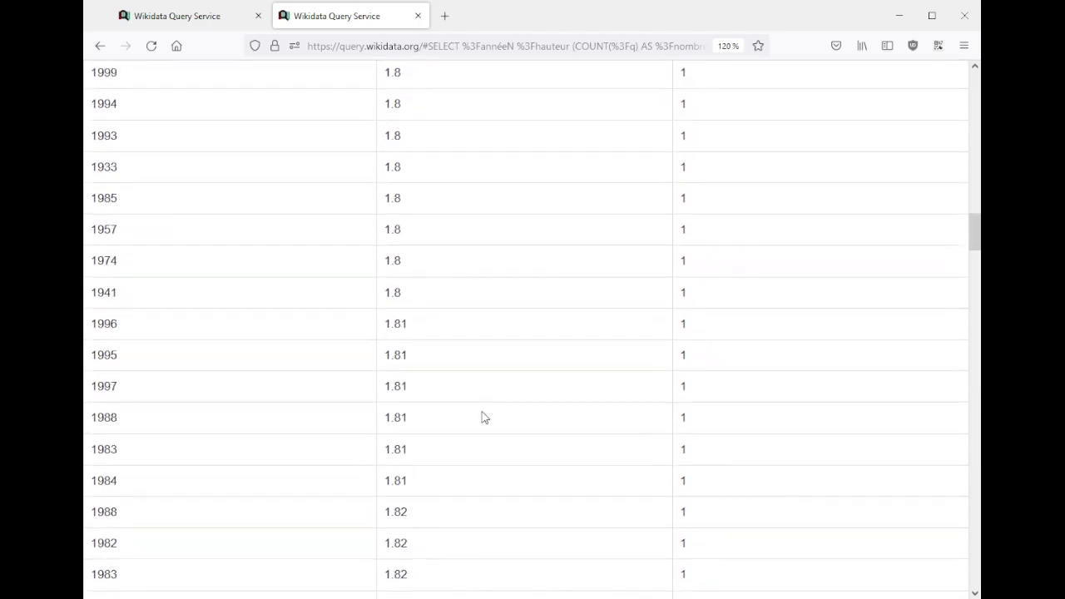
pyautogui.scroll(10, 483, 416)
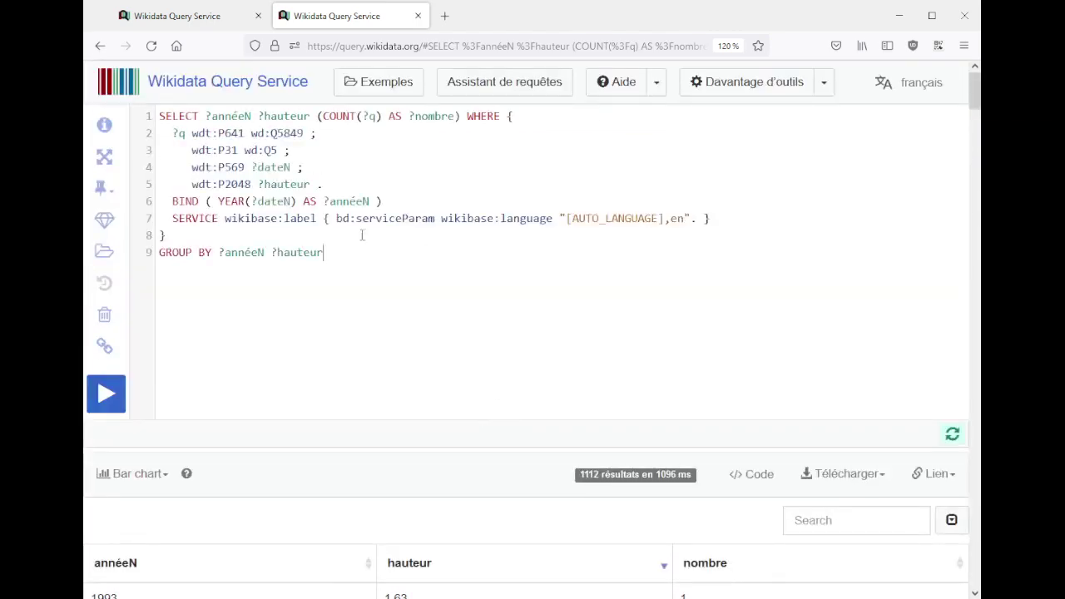
# Step: Switch the hauteur sorting to descending and back to ascending to recheck both ends of the height range
pyautogui.scroll(-5, 499, 391)
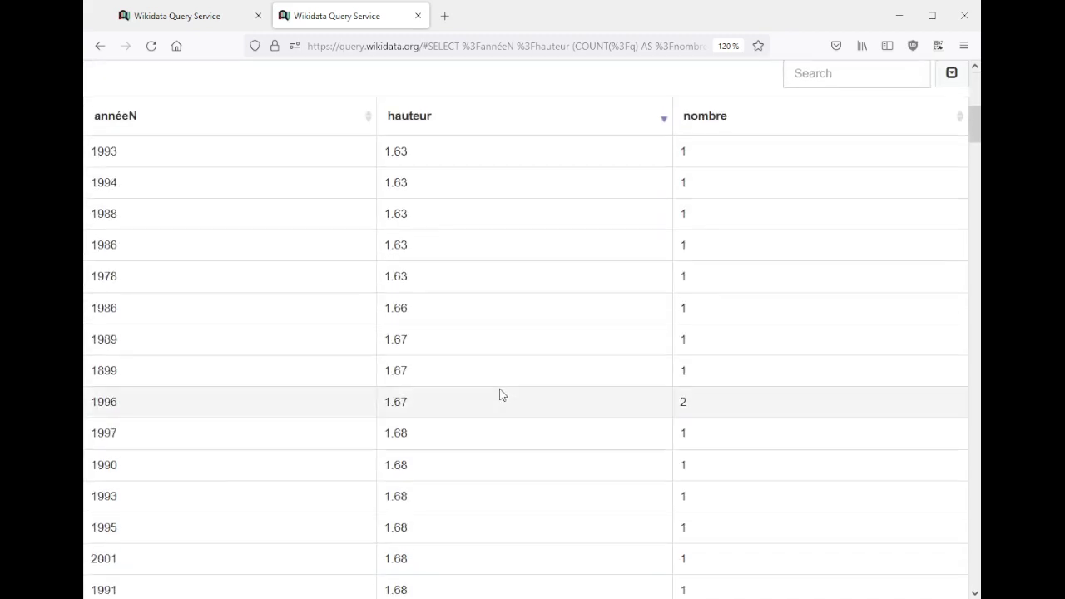
pyautogui.click(460, 129)
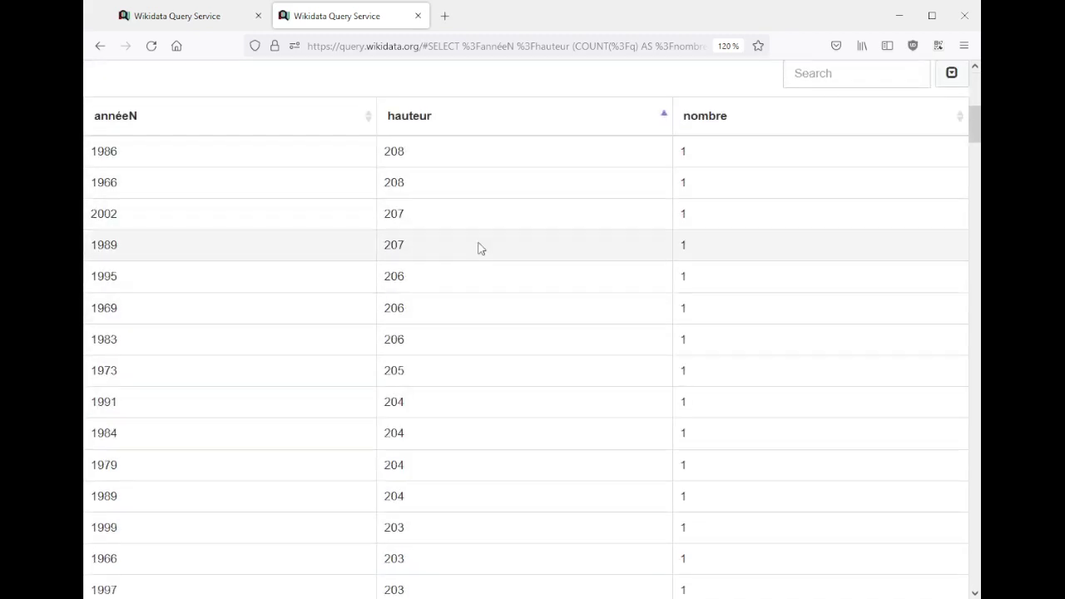
pyautogui.click(458, 117)
pyautogui.scroll(-5, 497, 366)
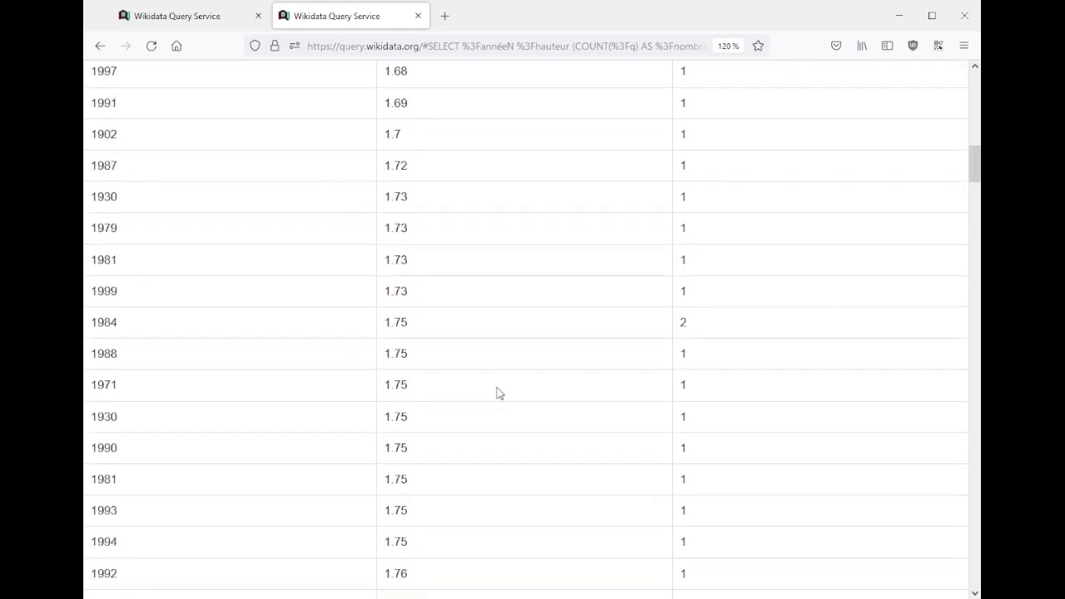
# Step: Examine the ascending hauteur values around the transition from decimal heights to two- and three-digit heights
pyautogui.scroll(-12, 499, 393)
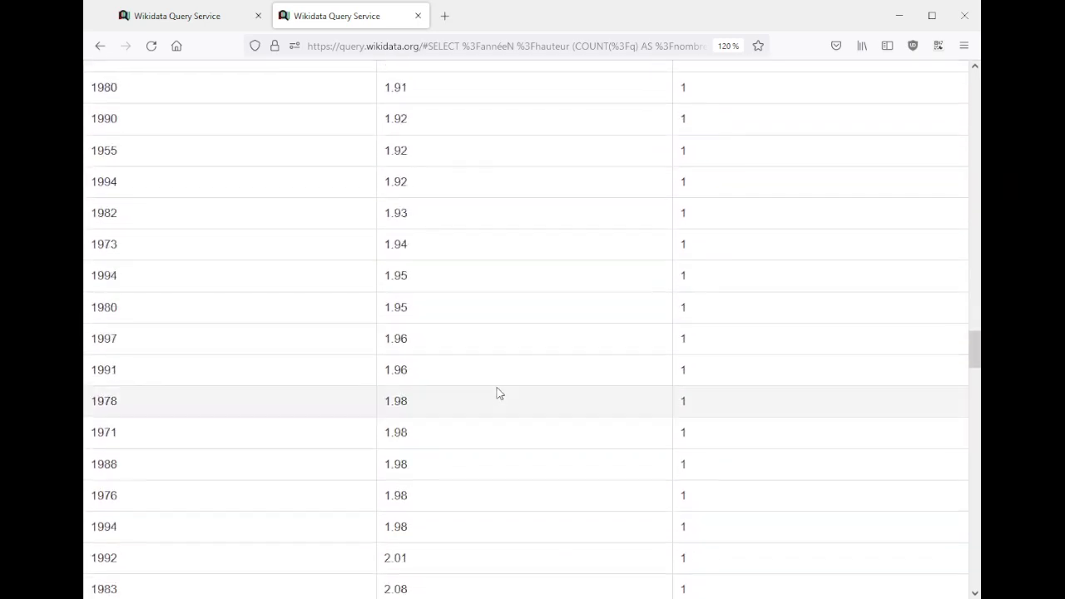
pyautogui.scroll(-10, 497, 392)
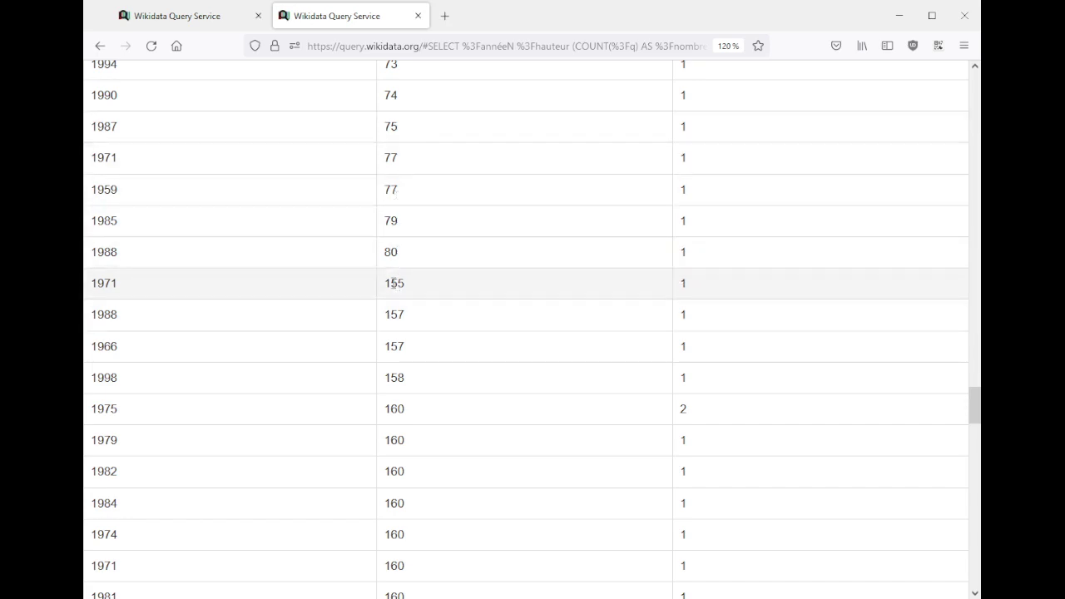
pyautogui.scroll(3, 420, 216)
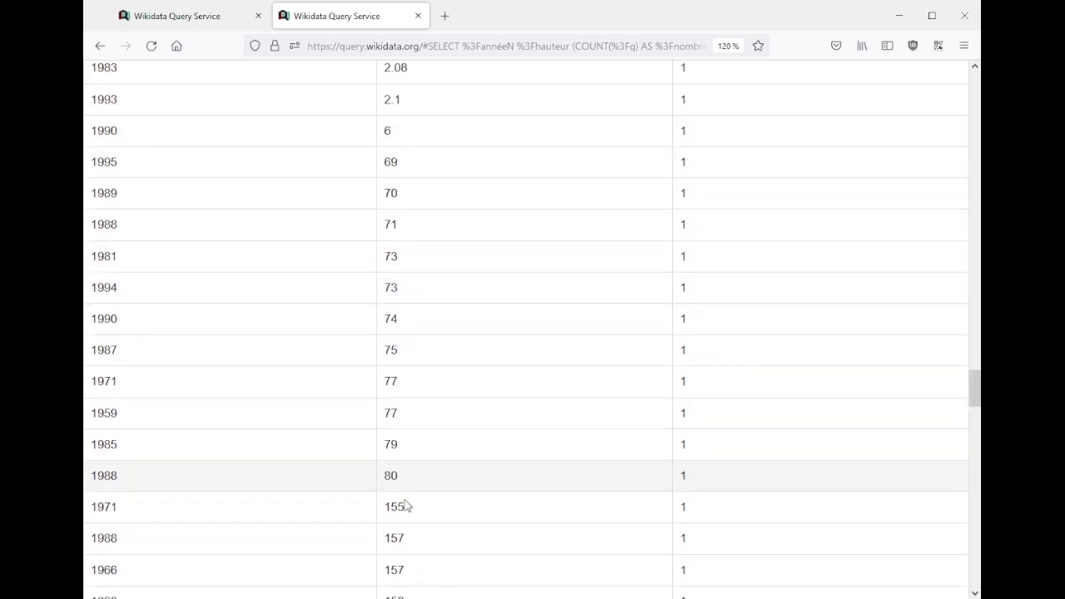
pyautogui.scroll(10, 416, 489)
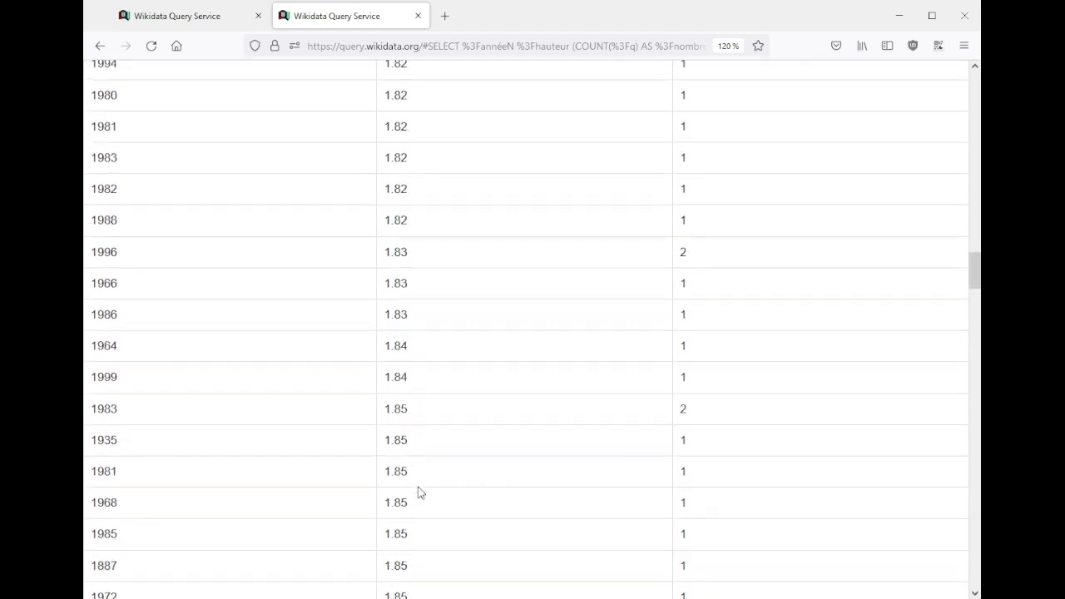
# Step: Add the line FILTER ( ?hauteur > 100 ) below the BIND line and run the query
pyautogui.scroll(15, 419, 493)
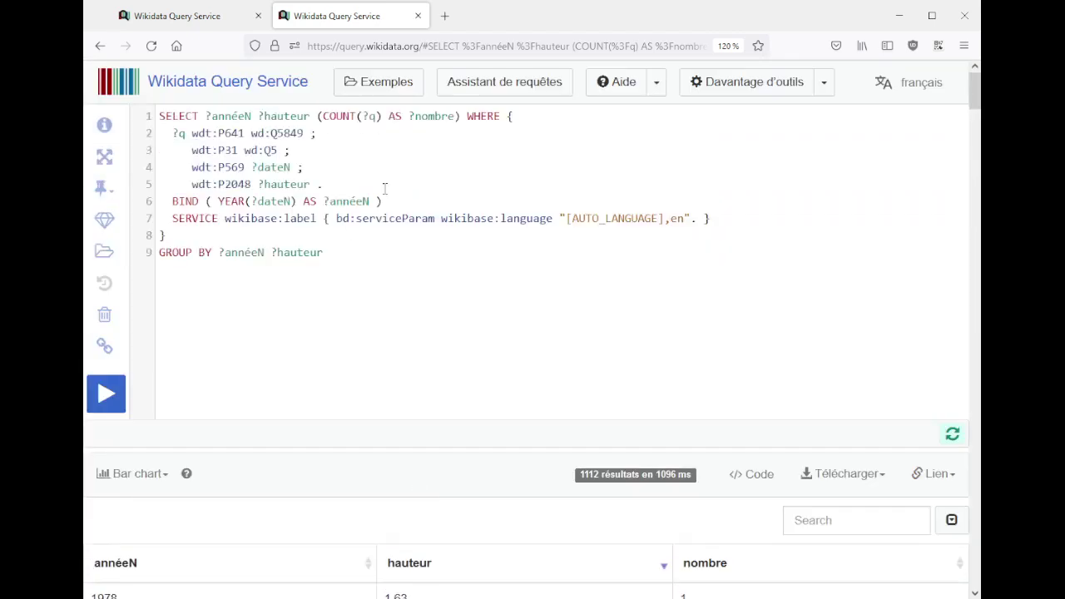
pyautogui.press('Return')
pyautogui.write('FILTER ( ?')
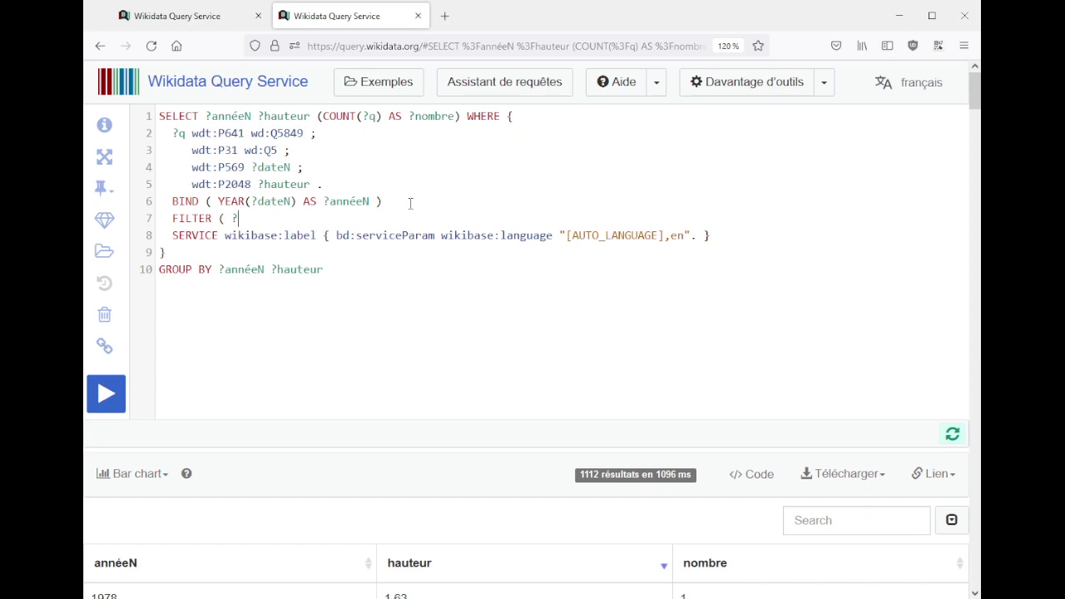
pyautogui.hotkey('ctrl', 'space')
pyautogui.press('Down')
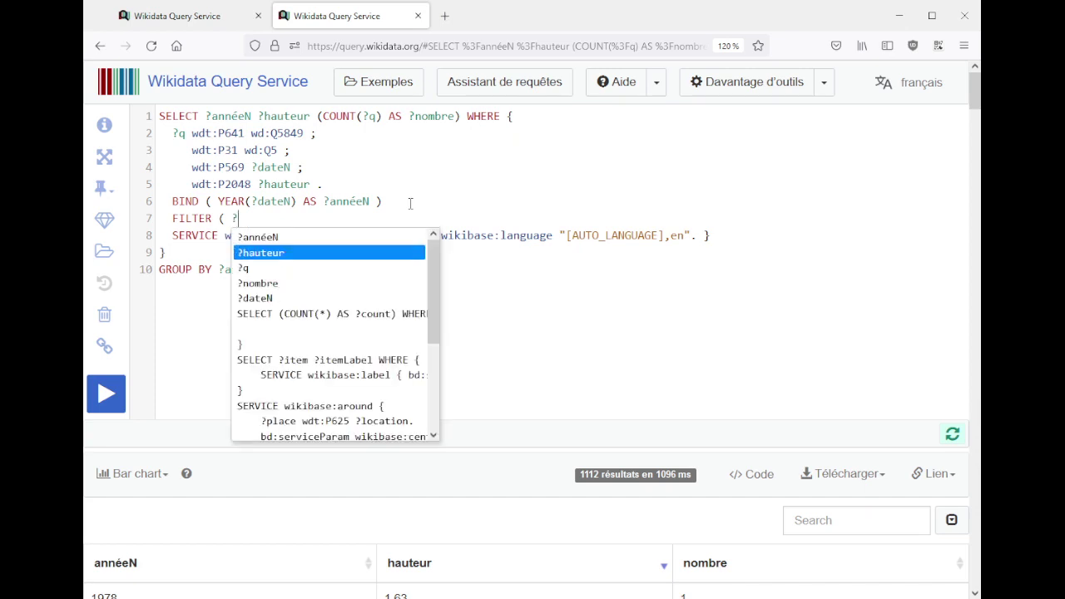
pyautogui.press('Return')
pyautogui.write('>')
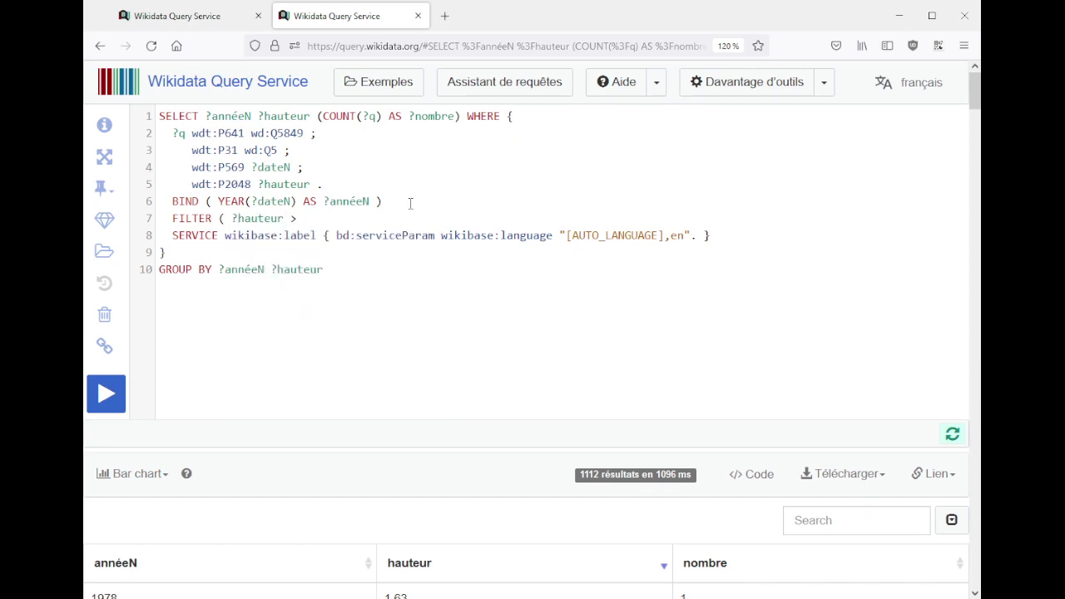
pyautogui.write(' 100 )')
pyautogui.hotkey('ctrl', 'Return')
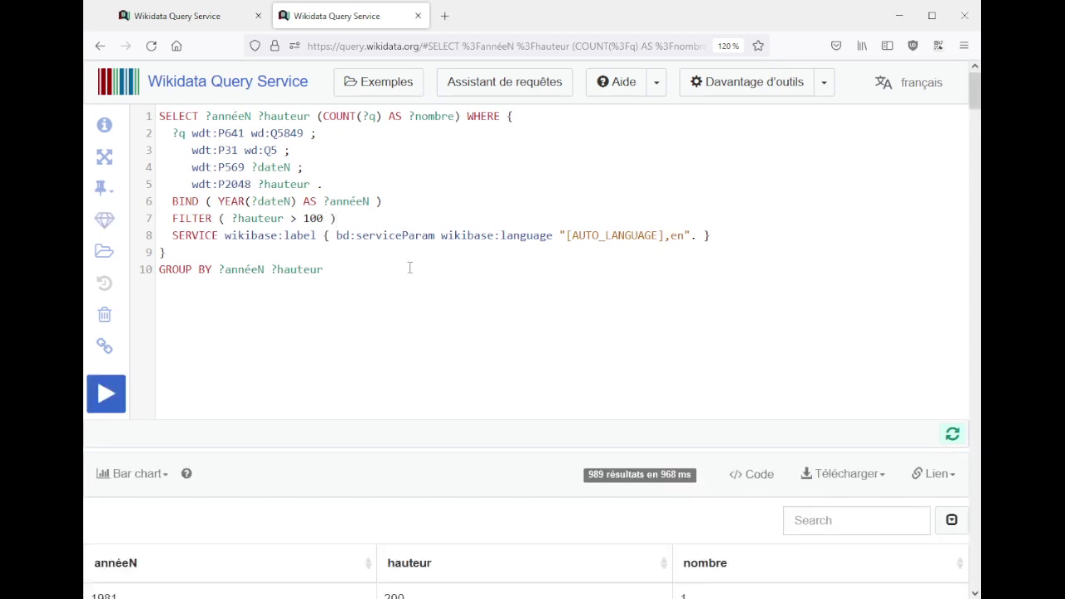
# Step: Sort the filtered results by hauteur, first descending and then ascending, to check the range of remaining heights
pyautogui.scroll(-5, 439, 403)
pyautogui.click(446, 187)
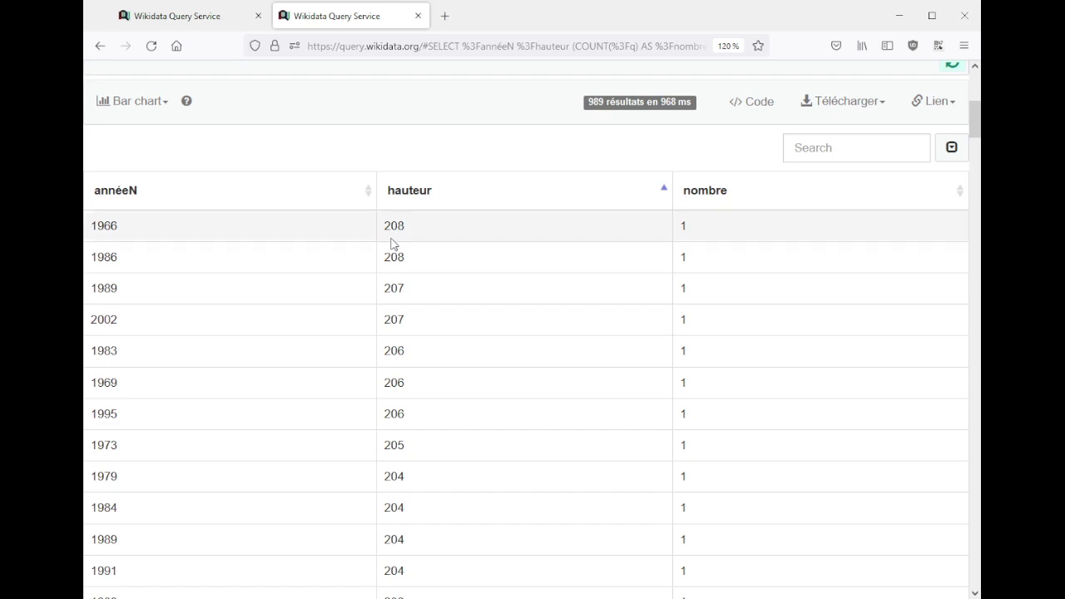
pyautogui.click(430, 189)
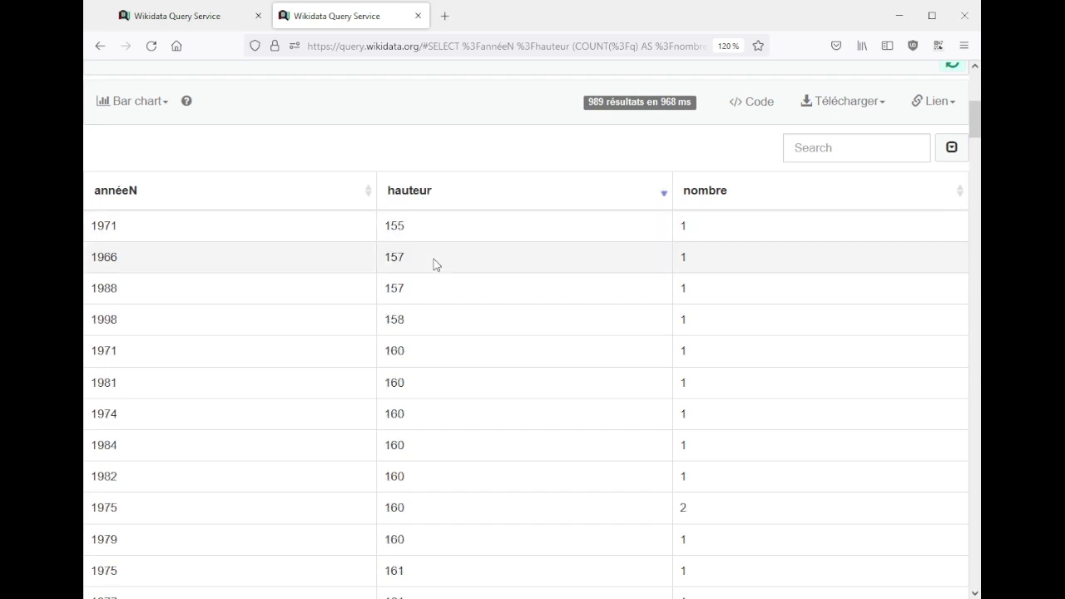
# Step: Comment out the hauteur FILTER line with # and rerun the query
pyautogui.scroll(5, 433, 259)
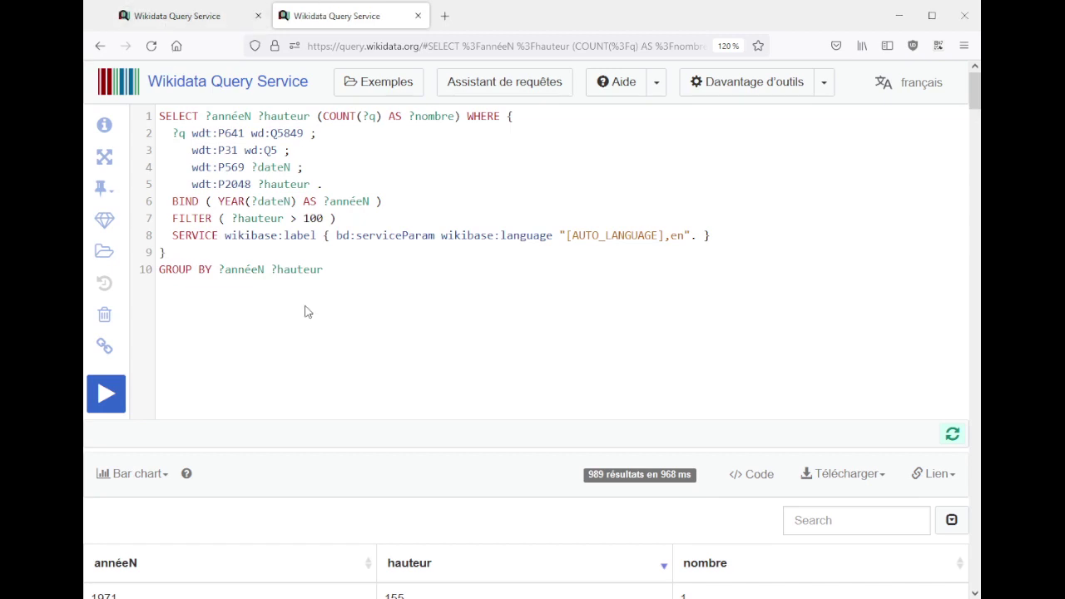
pyautogui.click(172, 218)
pyautogui.write('#')
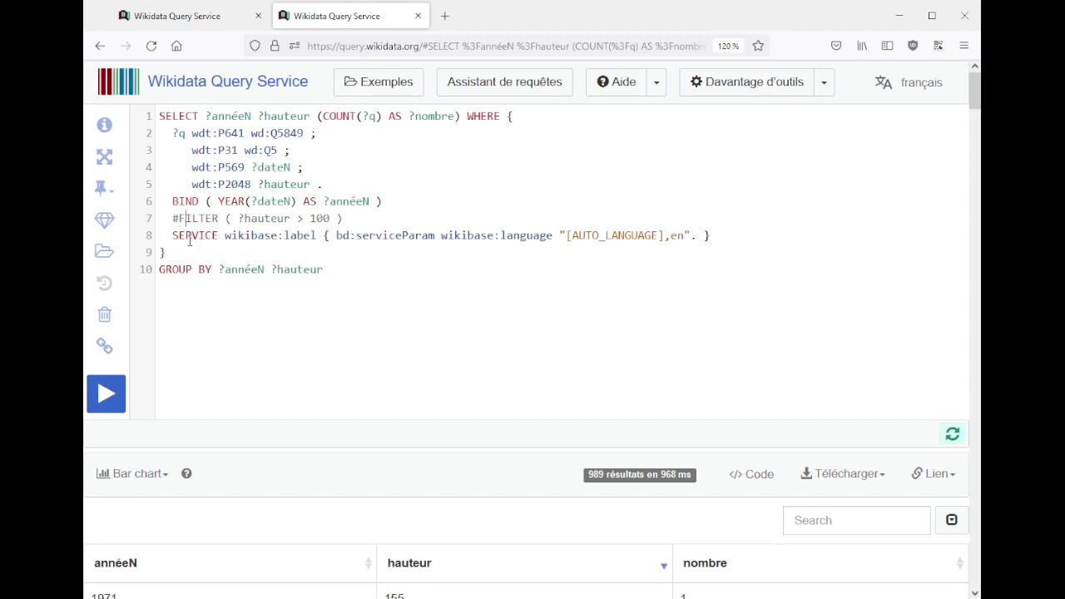
pyautogui.hotkey('ctrl', 'Return')
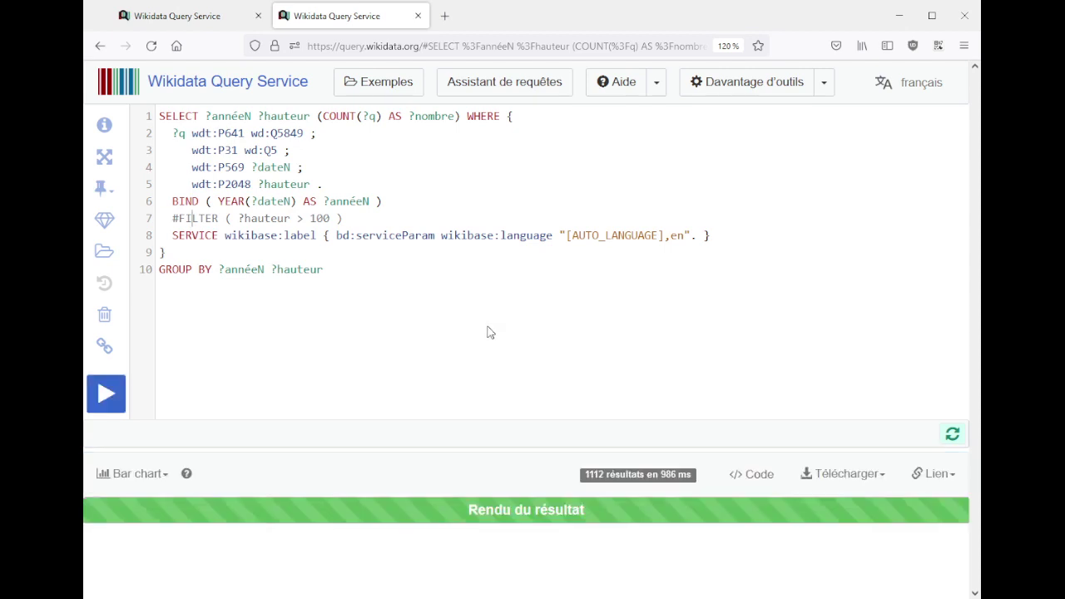
# Step: Sort the unfiltered results by hauteur, descending and then ascending, and inspect the lowest heights and the result count
pyautogui.scroll(-5, 489, 332)
pyautogui.click(456, 188)
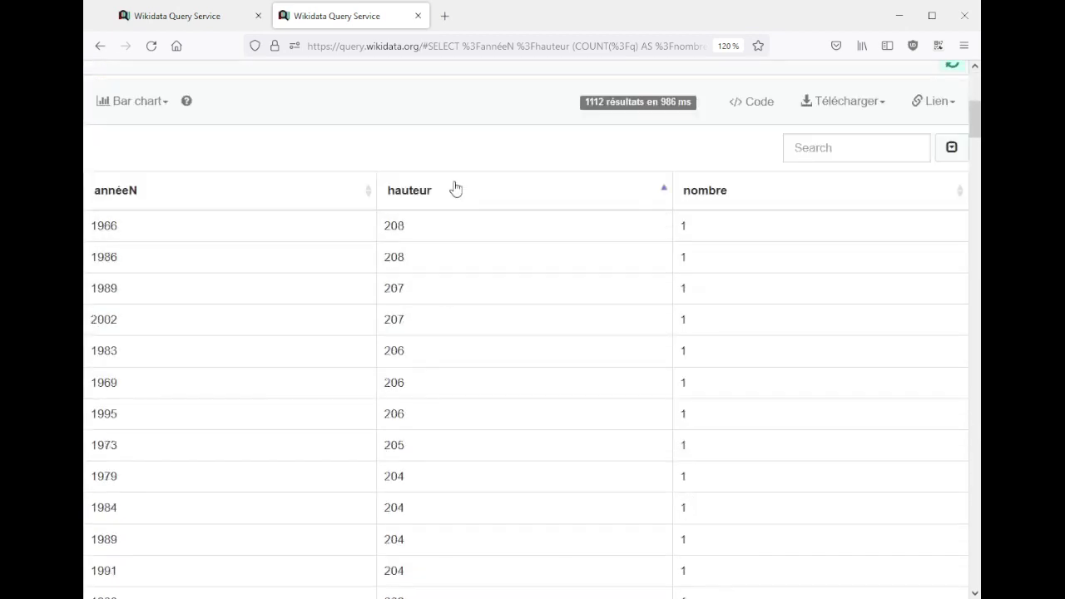
pyautogui.click(456, 188)
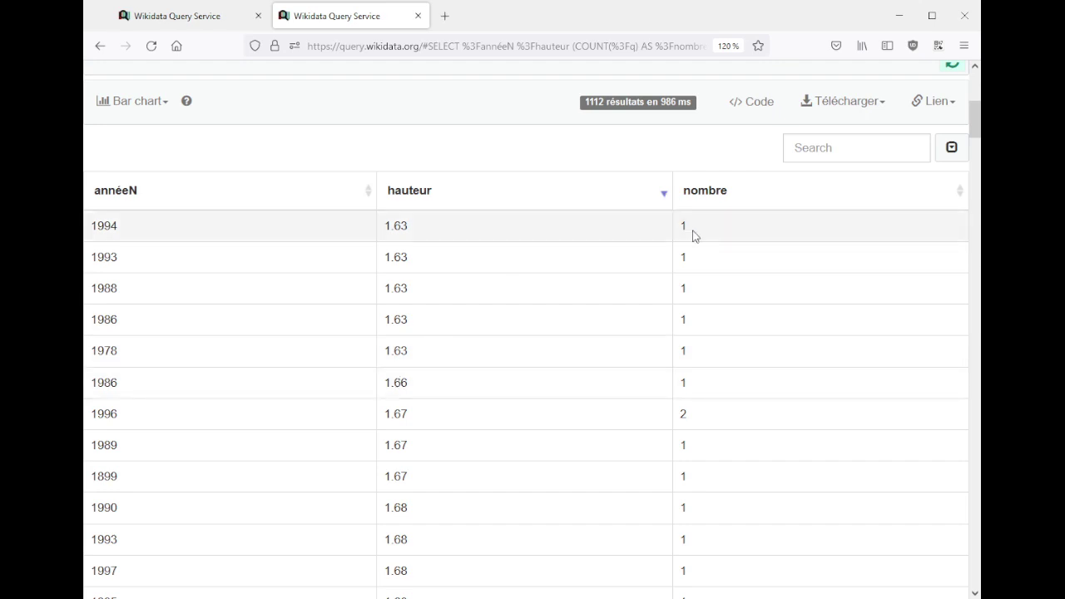
pyautogui.scroll(-6, 549, 348)
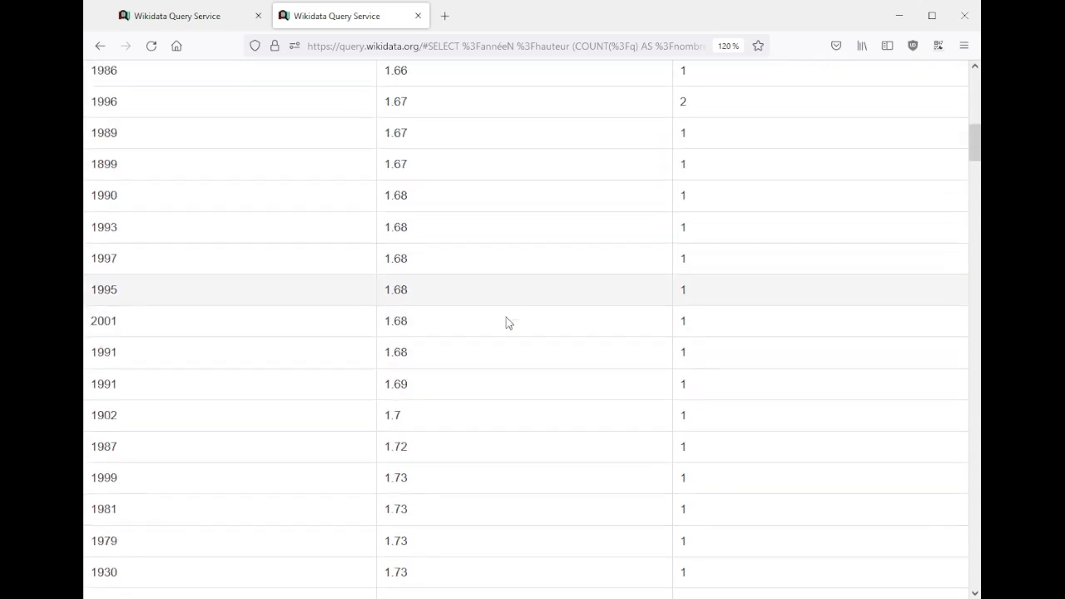
pyautogui.scroll(-2, 506, 317)
pyautogui.scroll(9, 516, 421)
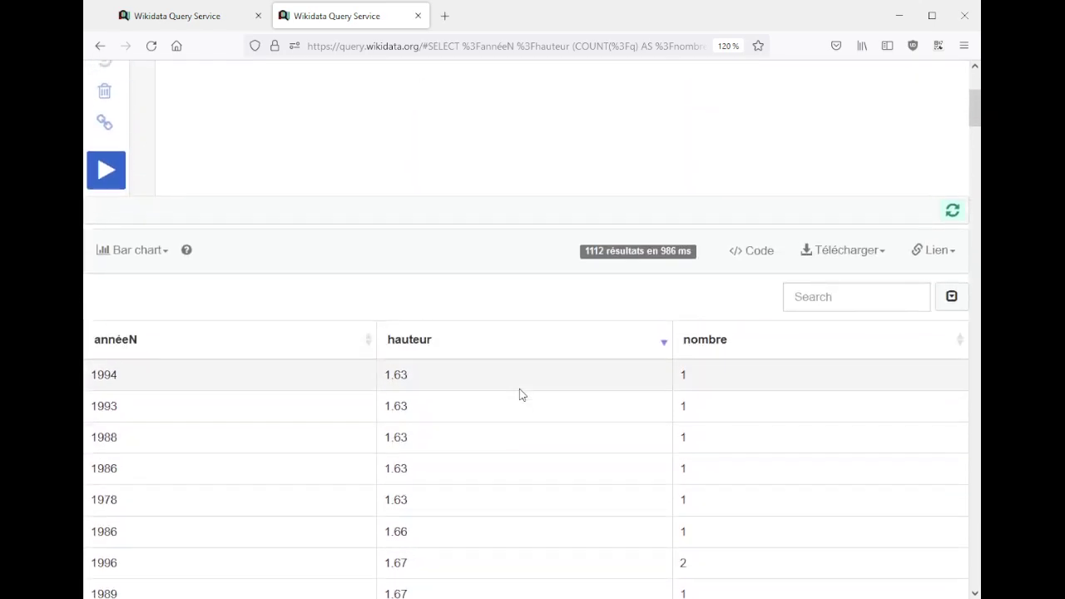
pyautogui.doubleClick(593, 250)
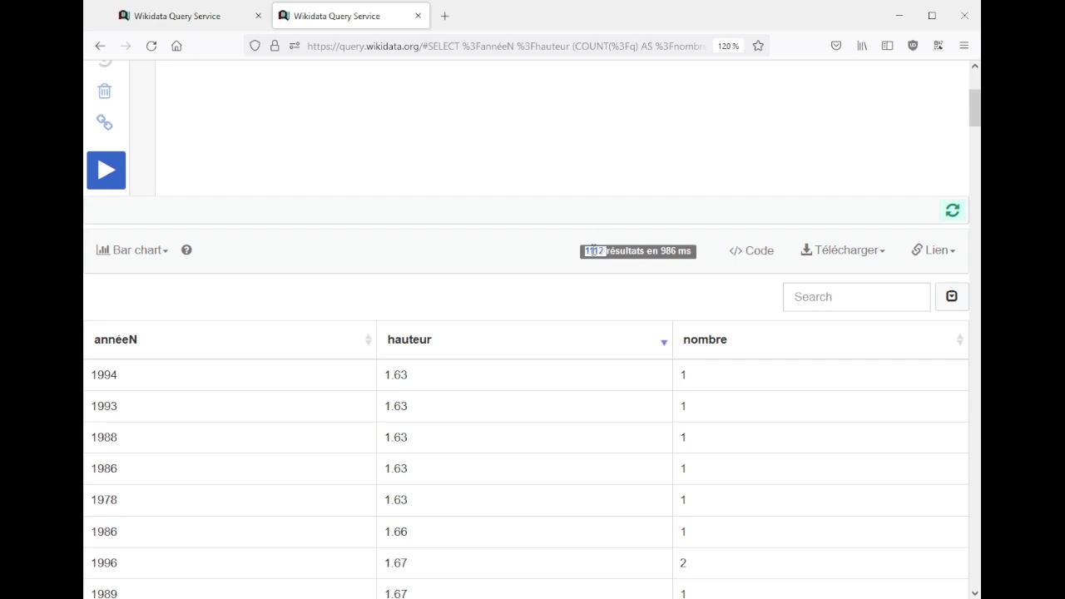
pyautogui.hotkey('alt', 'Tab')
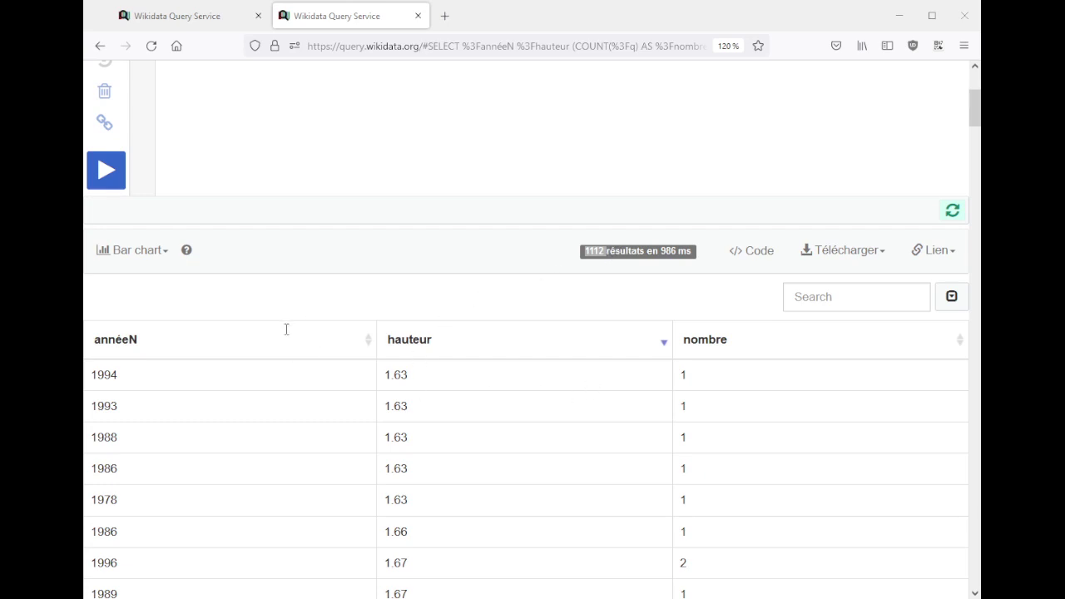
# Step: Delete the commented-out FILTER line from the query
pyautogui.scroll(5, 384, 262)
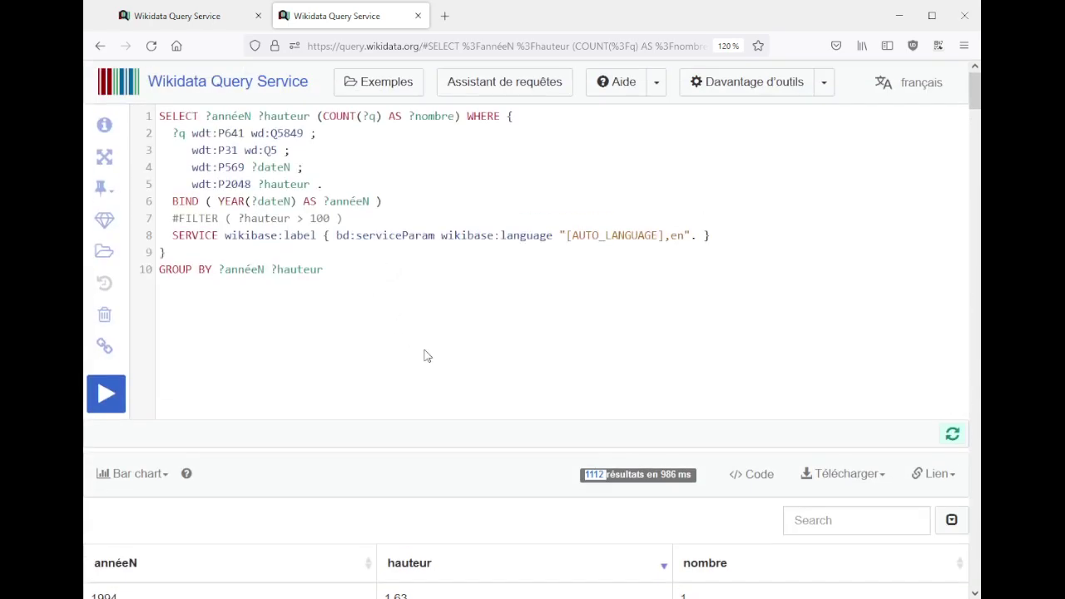
pyautogui.doubleClick(202, 184)
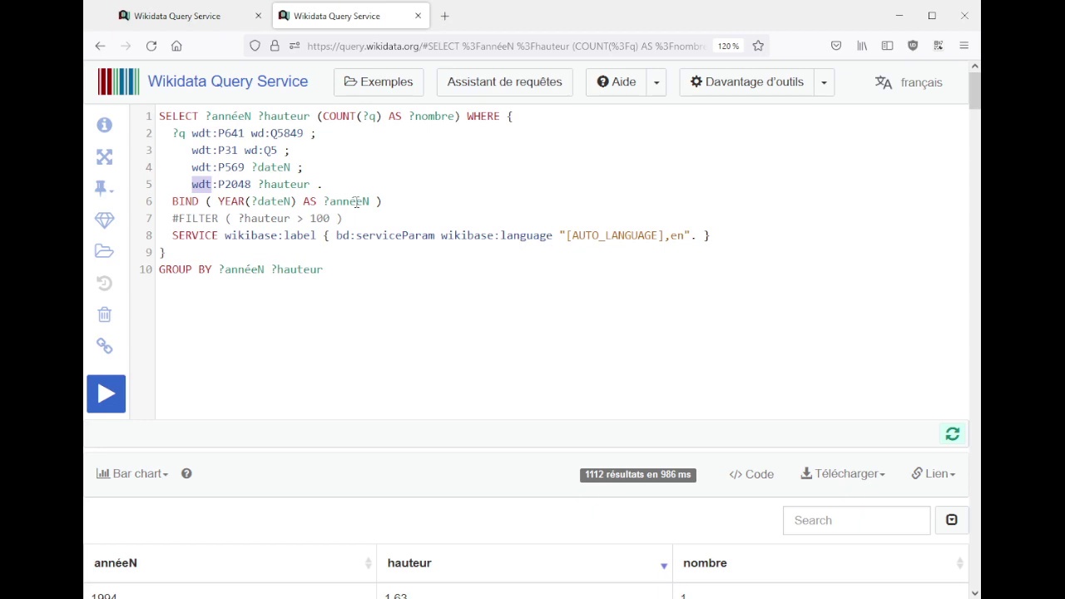
pyautogui.click(194, 220)
pyautogui.hotkey('shift', 'Home')
pyautogui.press('Delete')
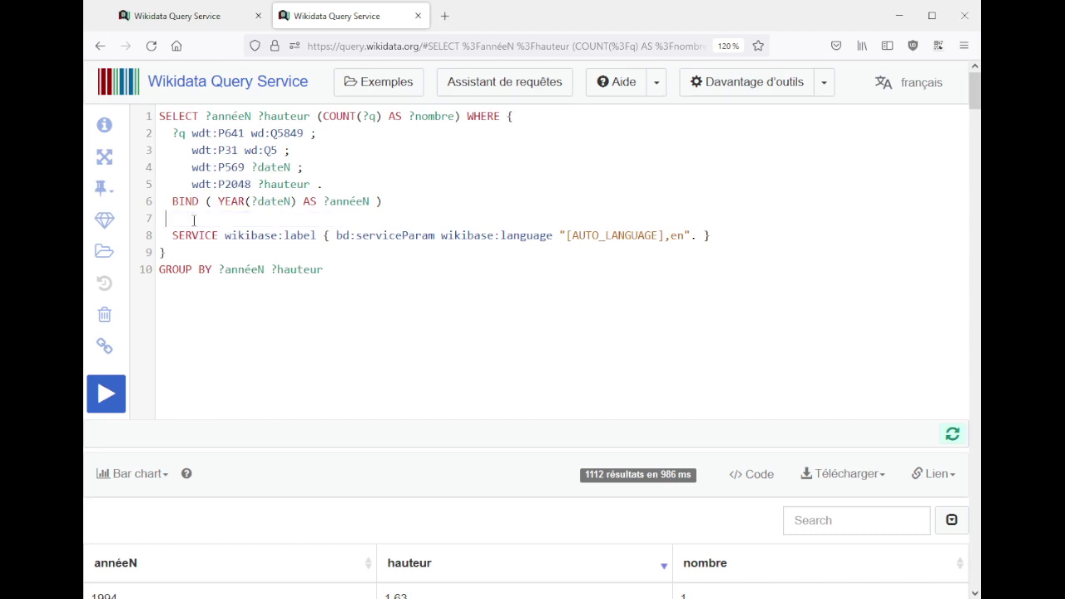
pyautogui.press('Delete')
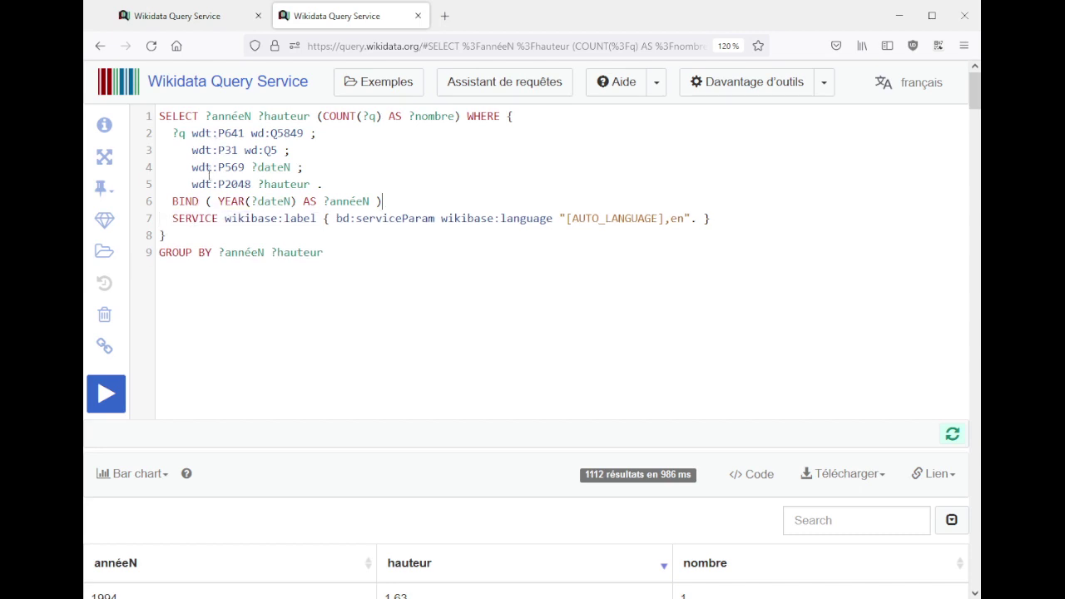
# Step: Replace the property path of the ?hauteur statement with p:P2048/psn:P2048 to use normalized height values
pyautogui.doubleClick(198, 183)
pyautogui.write('p')
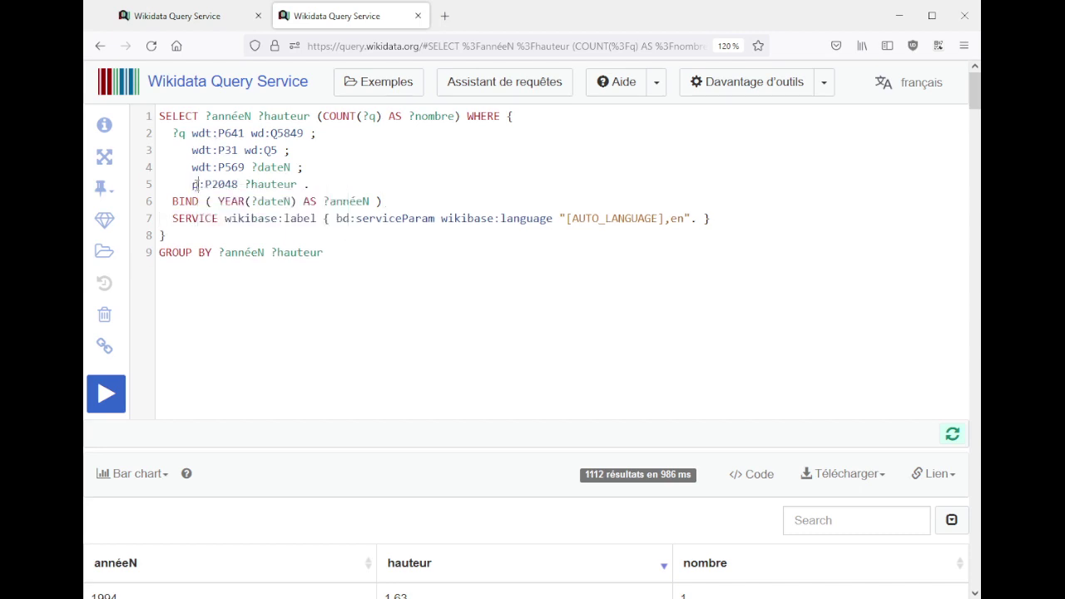
pyautogui.write('6')
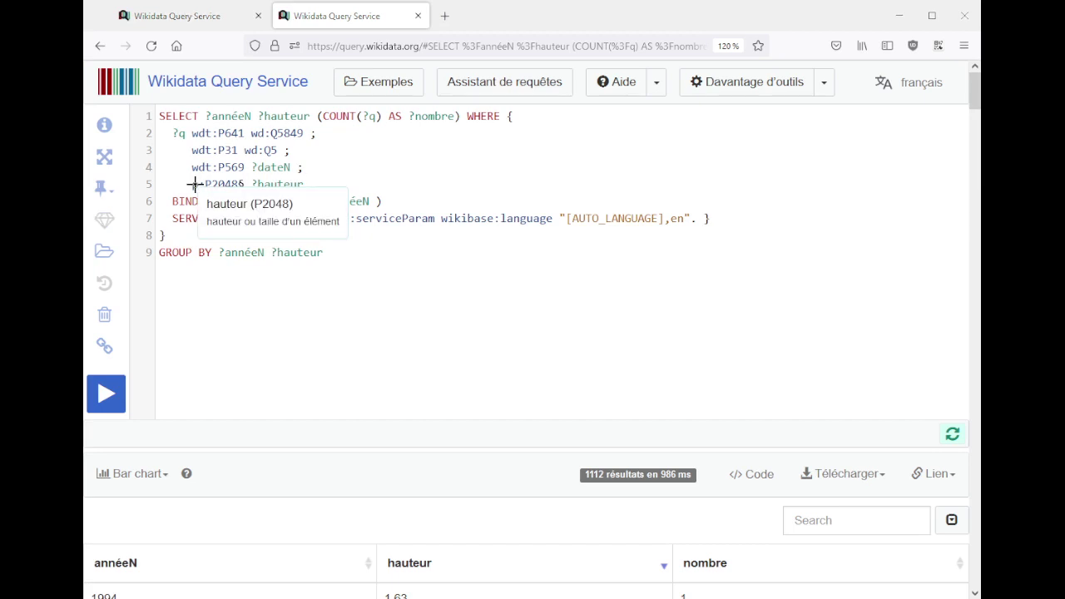
pyautogui.write('nsp')
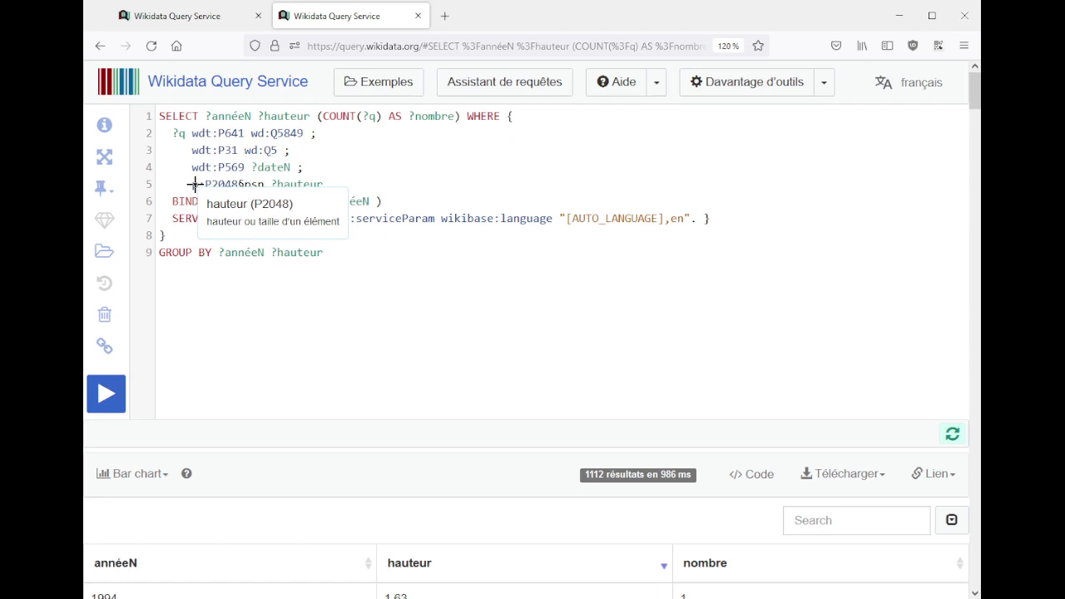
pyautogui.press('Left')
pyautogui.press('Left')
pyautogui.press('Left')
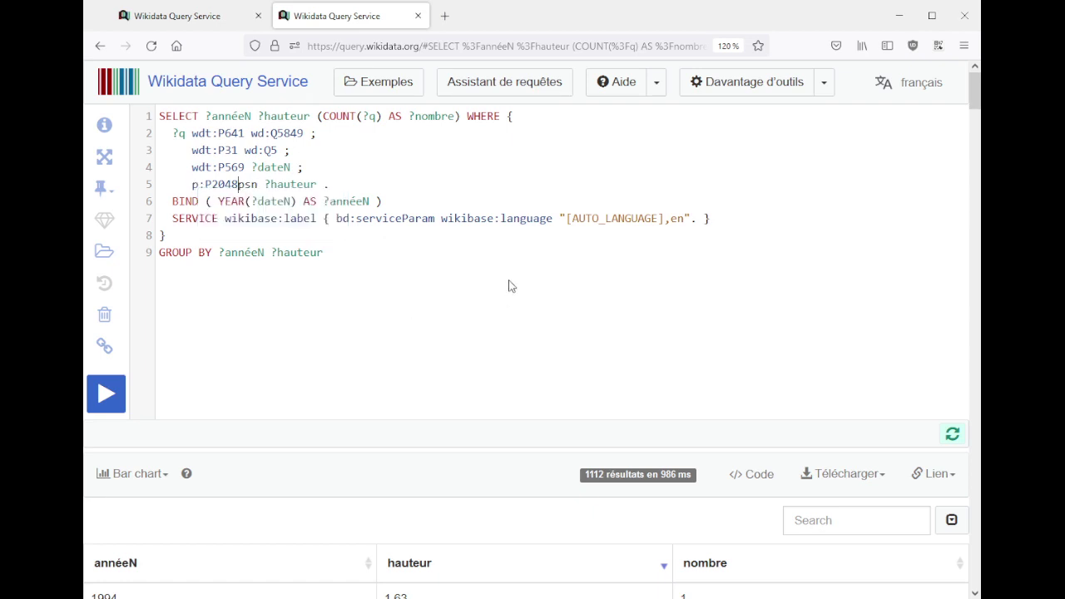
pyautogui.press('Right')
pyautogui.press('Right')
pyautogui.press('Right')
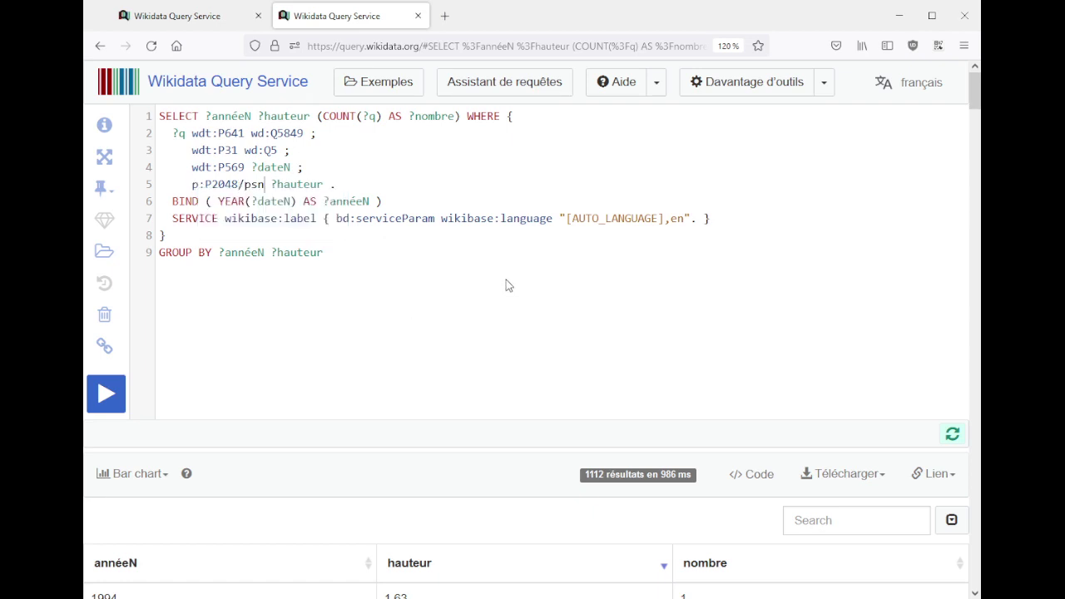
pyautogui.write(':P2048')
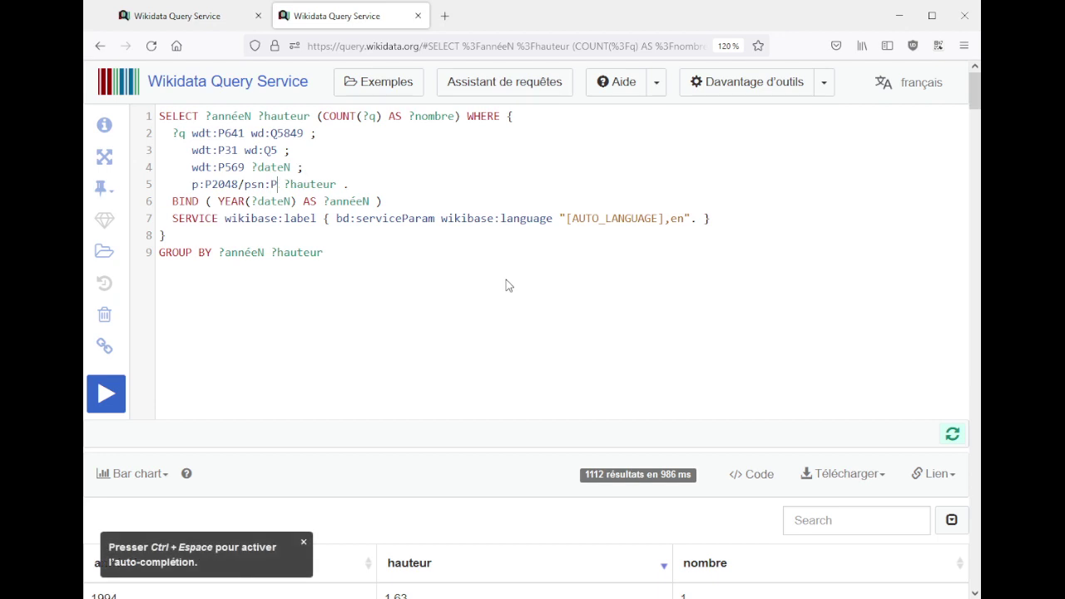
# Step: Extend the ?hauteur property path with /wikibase:quantityAmount, picking the term from the autocompletion suggestions
pyautogui.write('/')
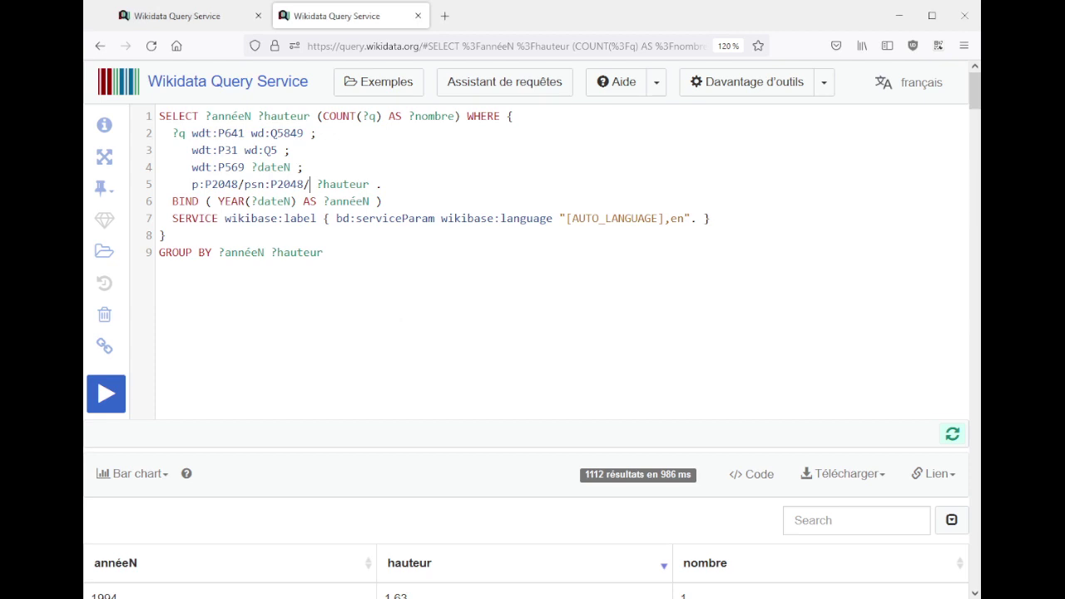
pyautogui.write('wikibase:')
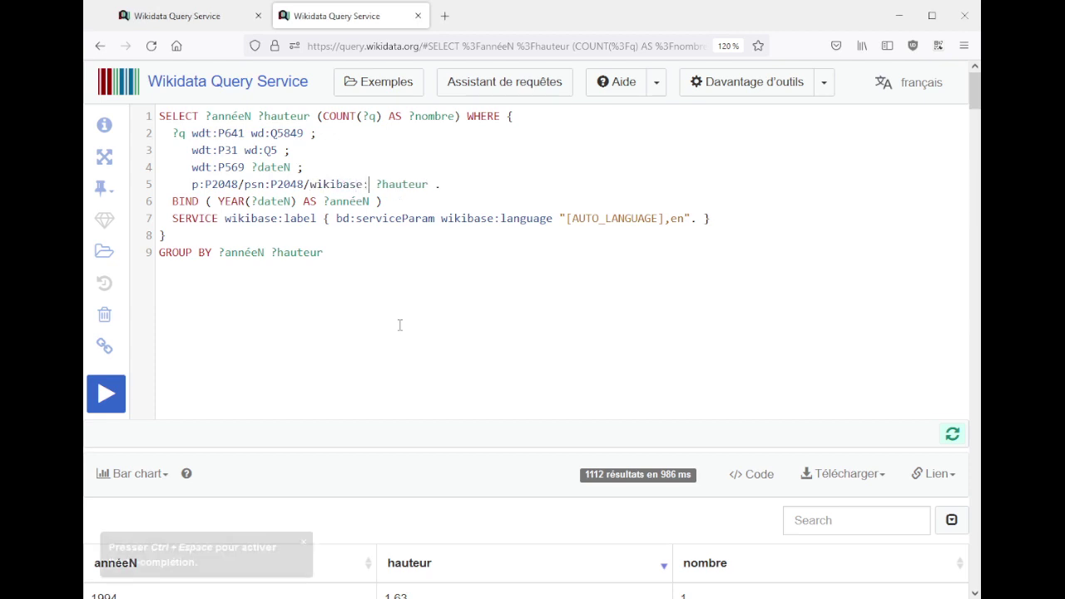
pyautogui.hotkey('ctrl', 'space')
pyautogui.write('qu')
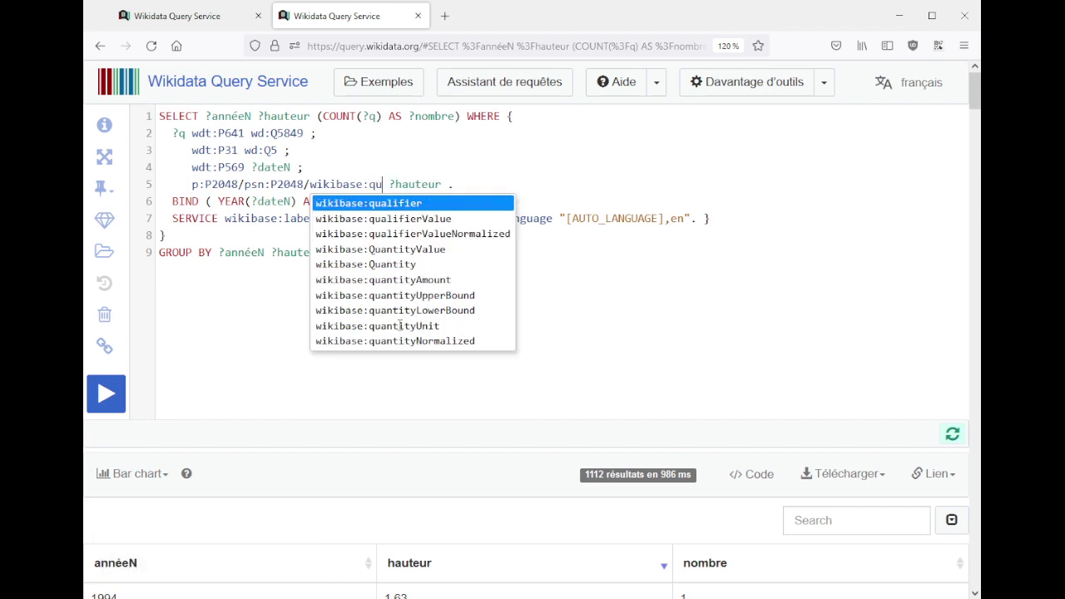
pyautogui.write('ant')
pyautogui.press('Down')
pyautogui.press('Down')
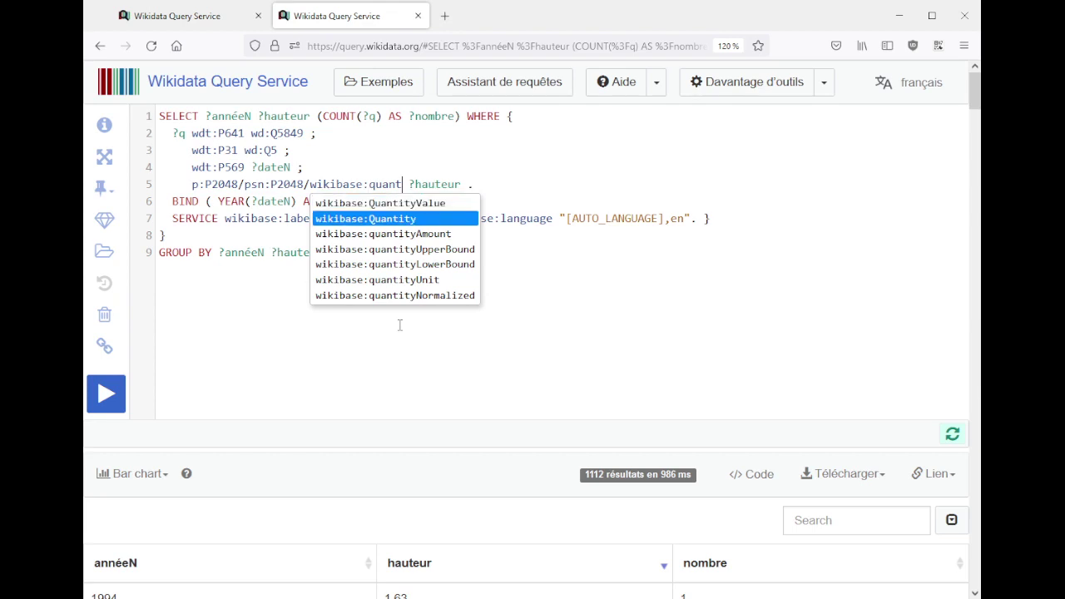
pyautogui.press('Return')
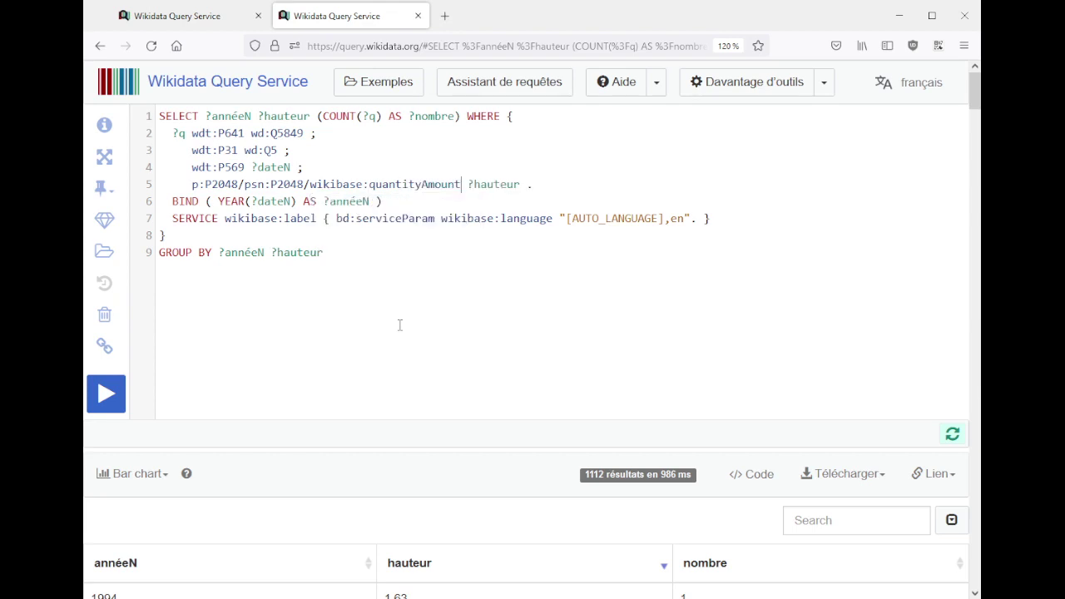
# Step: Sort the existing results by hauteur, descending and then ascending, to review the heights obtained before normalization
pyautogui.scroll(-5, 404, 309)
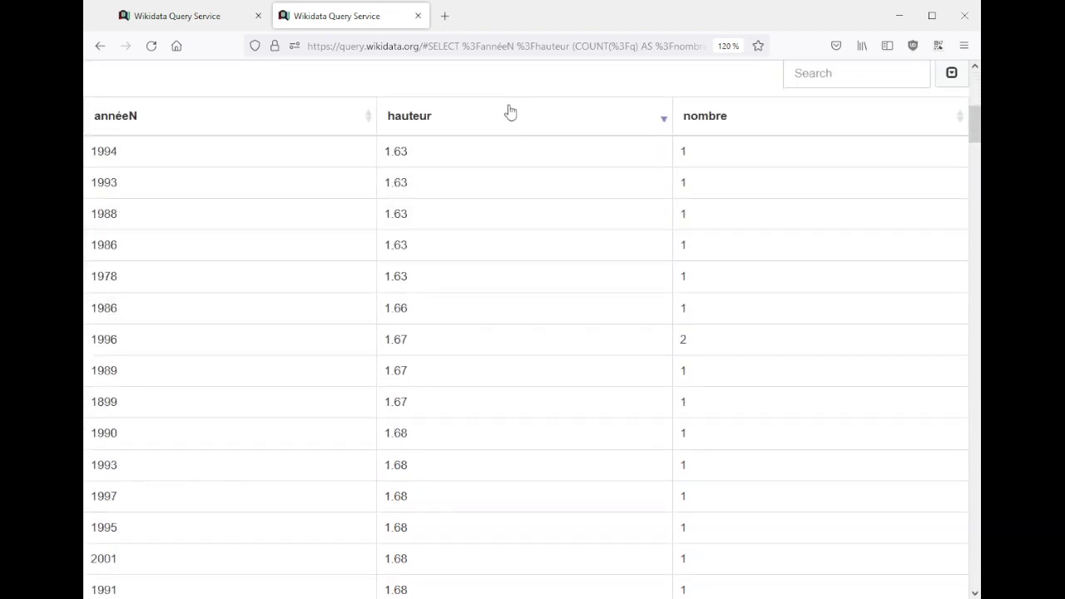
pyautogui.click(510, 113)
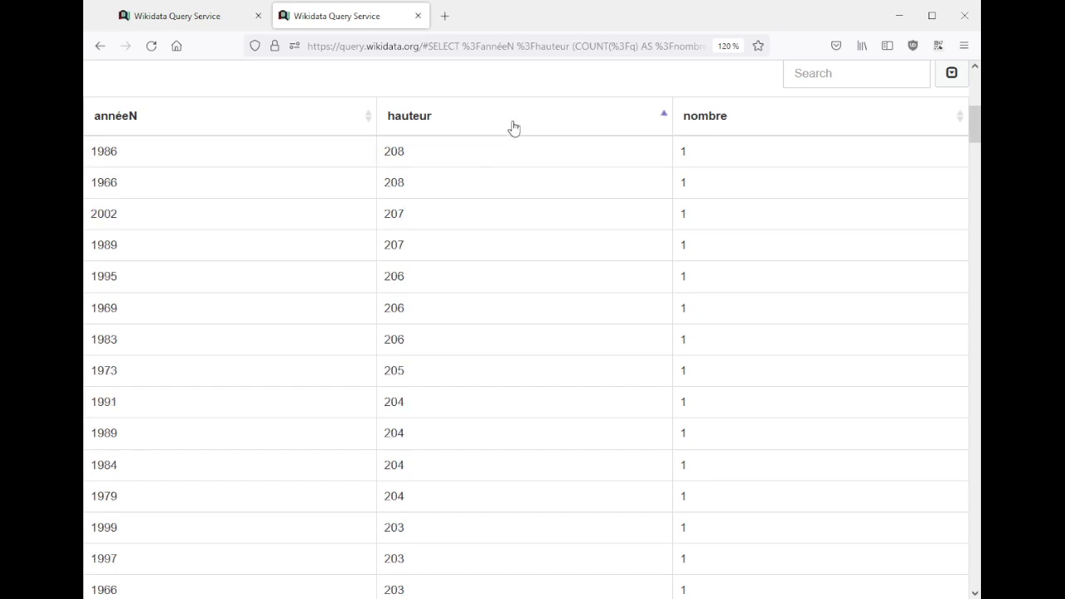
pyautogui.click(513, 128)
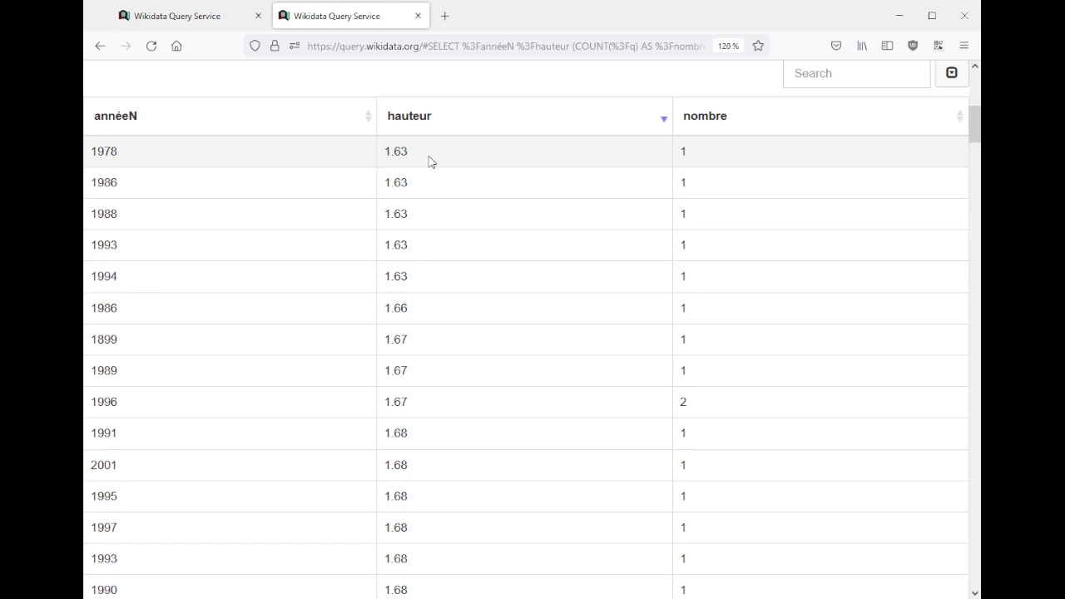
# Step: Run the query with normalized heights and sort the new results by hauteur in ascending order
pyautogui.scroll(5, 429, 237)
pyautogui.hotkey('ctrl', 'Return')
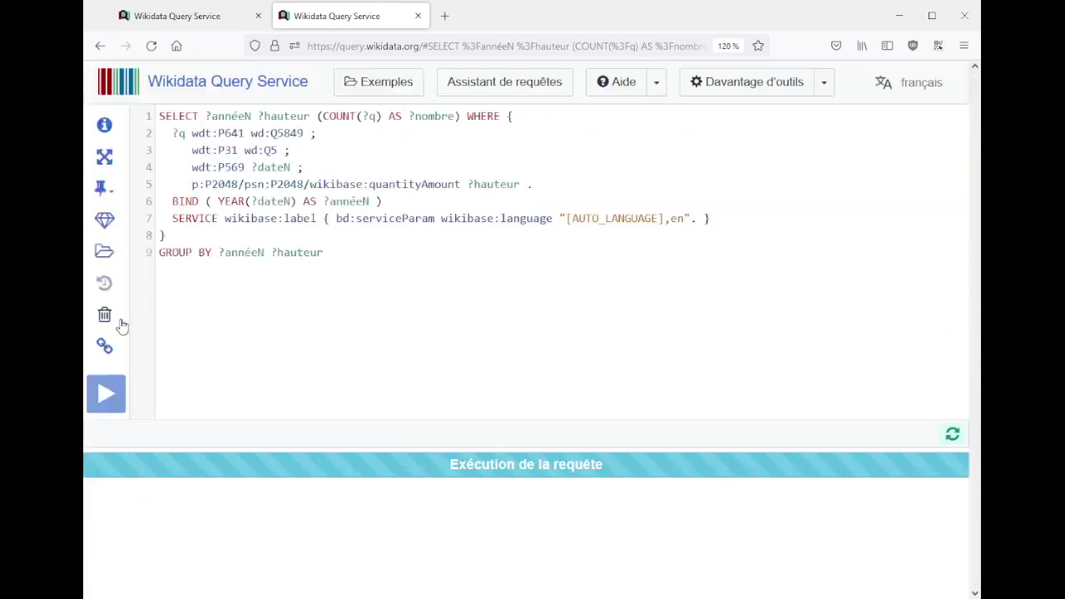
pyautogui.scroll(-4, 459, 285)
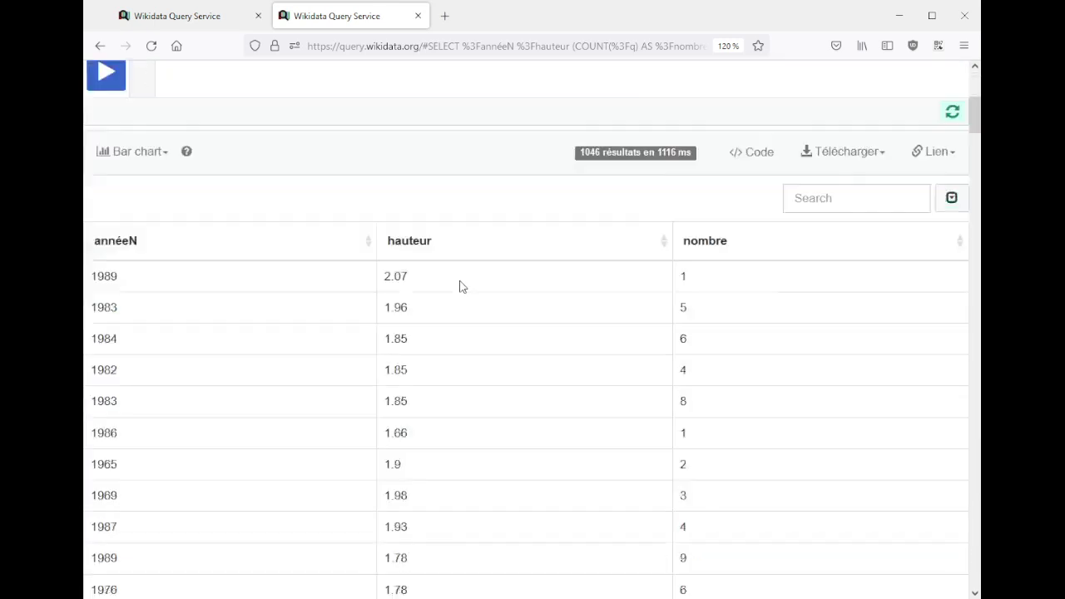
pyautogui.scroll(-1, 462, 286)
pyautogui.click(446, 194)
pyautogui.click(446, 198)
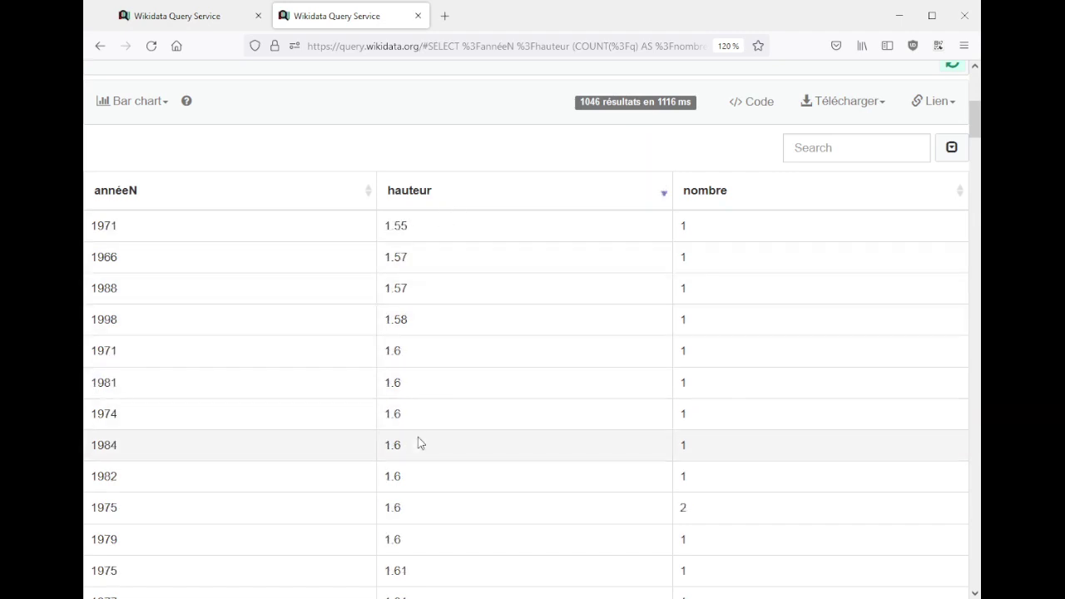
# Step: Look through the lowest normalized heights in the results, as far as the 1978 row at 1.63
pyautogui.scroll(-4, 418, 442)
pyautogui.scroll(-4, 419, 442)
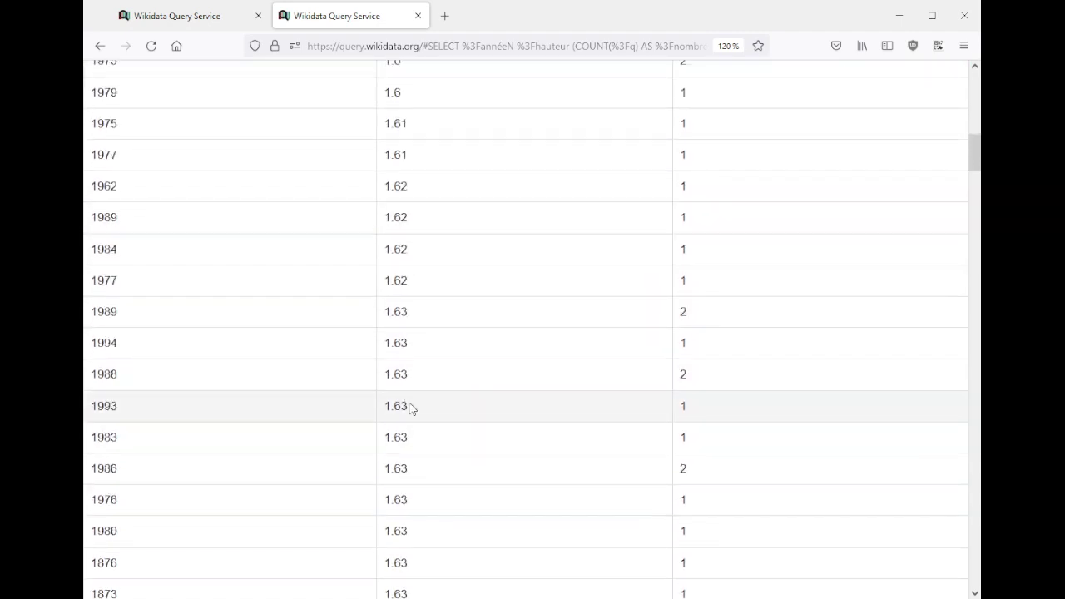
pyautogui.scroll(-3, 414, 404)
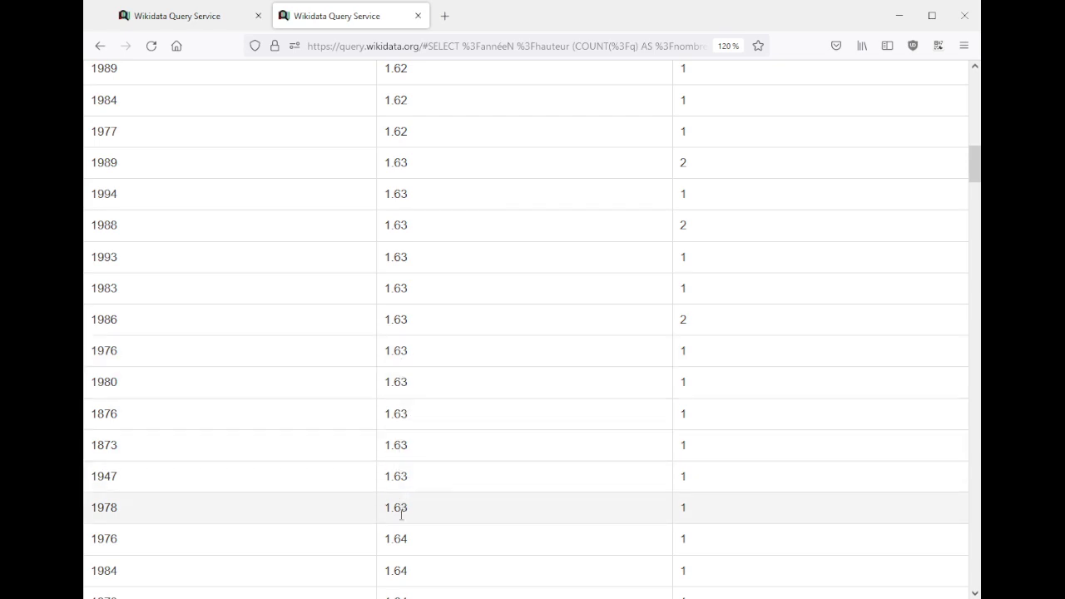
pyautogui.moveTo(105, 509); pyautogui.dragTo(438, 513)
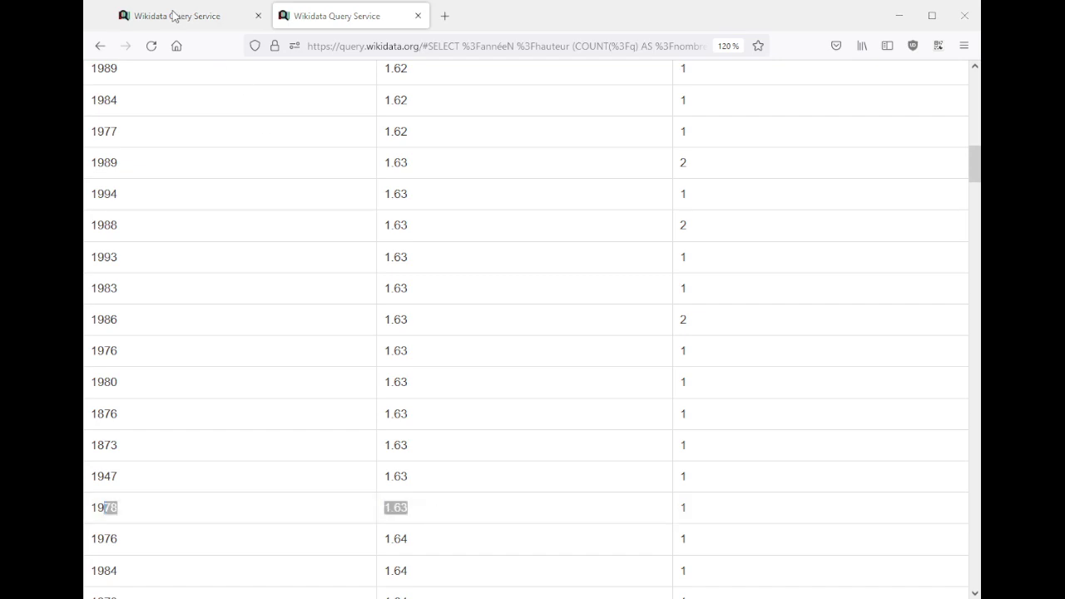
pyautogui.scroll(15, 400, 287)
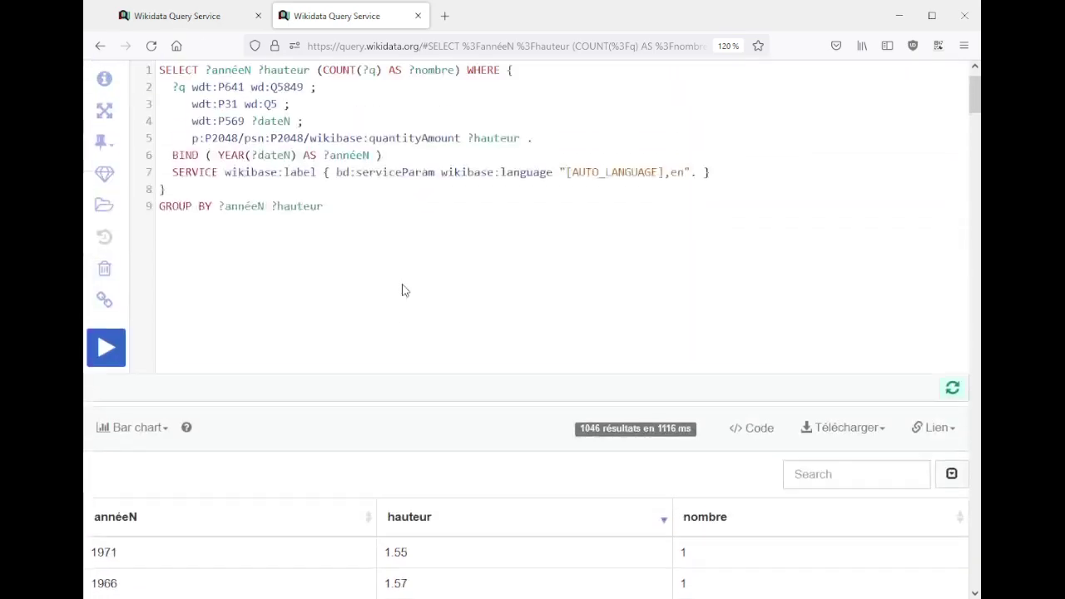
# Step: Examine the p:P2048/psn:P2048/wikibase:quantityAmount path in the query against the heights listed in the results
pyautogui.moveTo(200, 179)
pyautogui.mouseDown()
pyautogui.moveTo(462, 185)
pyautogui.moveTo(191, 183)
pyautogui.mouseUp()
pyautogui.click(463, 184)
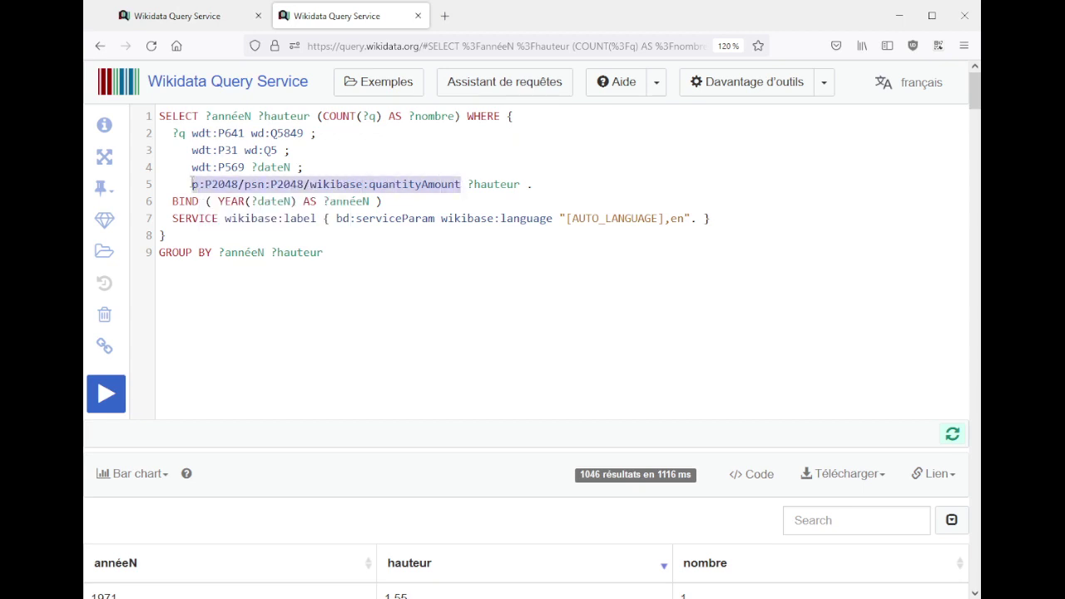
pyautogui.click(445, 325)
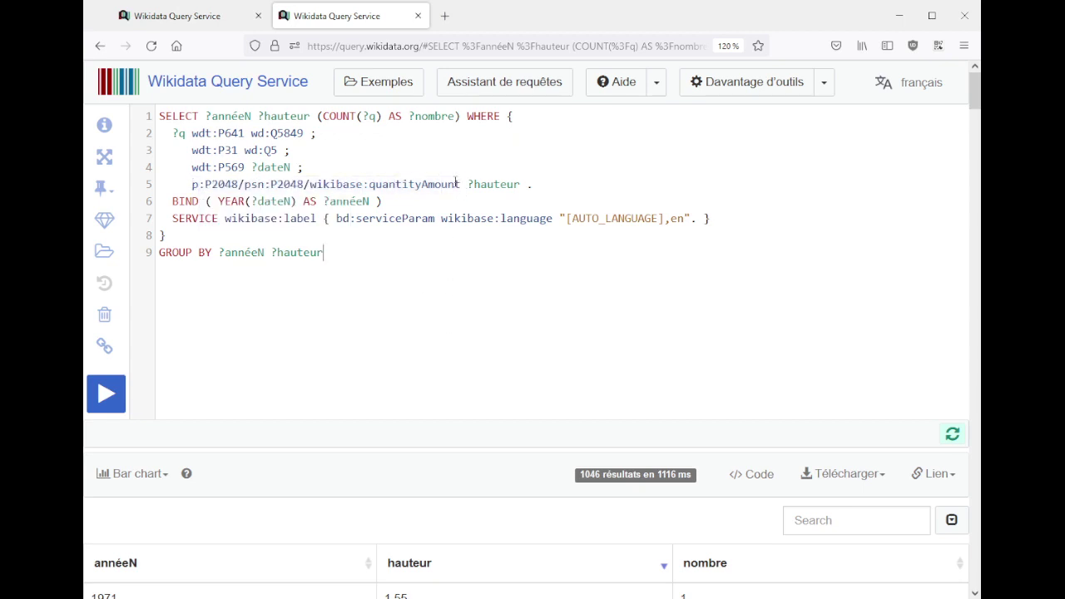
pyautogui.moveTo(461, 184); pyautogui.dragTo(213, 183)
pyautogui.scroll(-3, 509, 336)
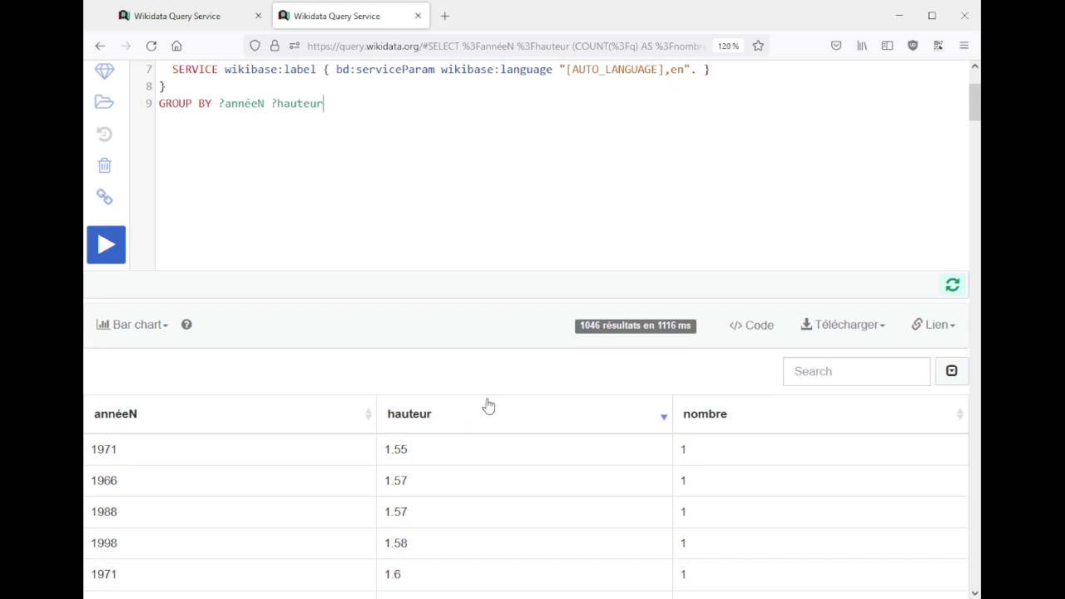
pyautogui.scroll(3, 487, 405)
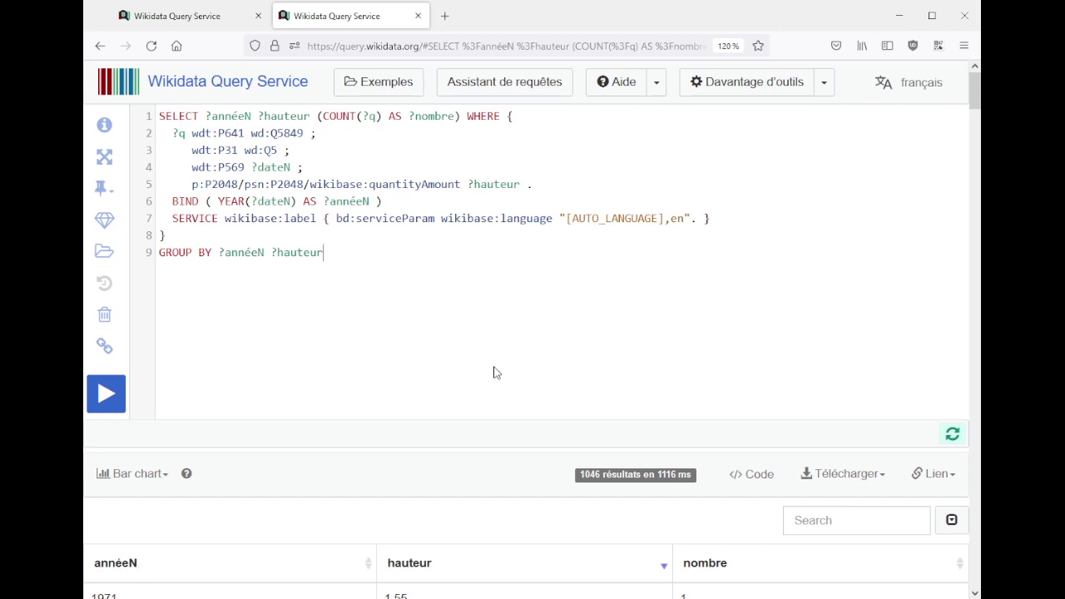
# Step: Sort the results by hauteur in descending order and check the tallest normalized height
pyautogui.scroll(-4, 394, 407)
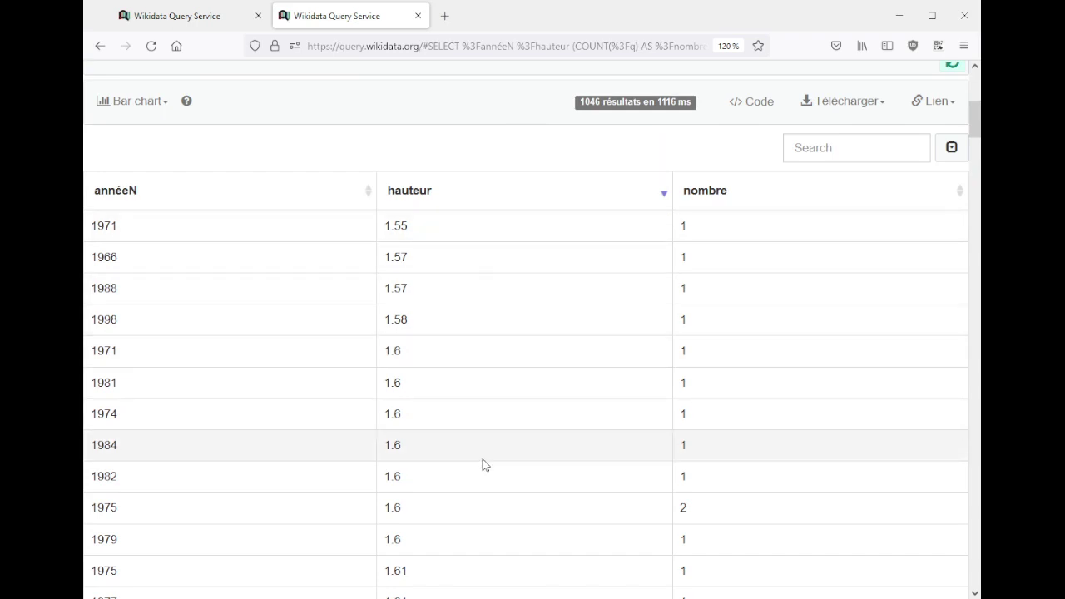
pyautogui.click(461, 193)
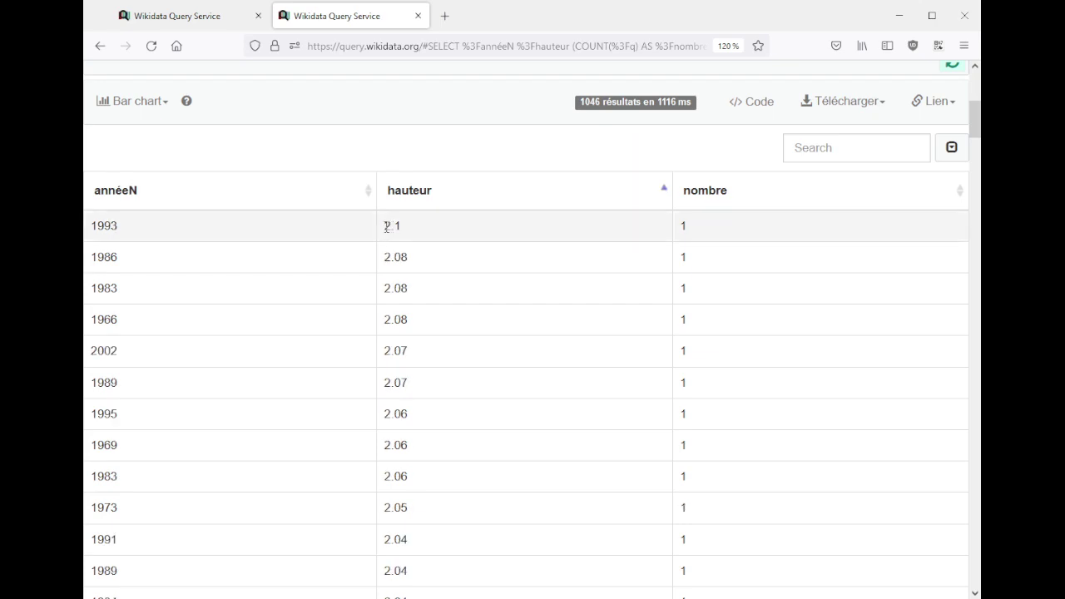
pyautogui.moveTo(386, 226); pyautogui.dragTo(415, 231)
pyautogui.scroll(5, 420, 245)
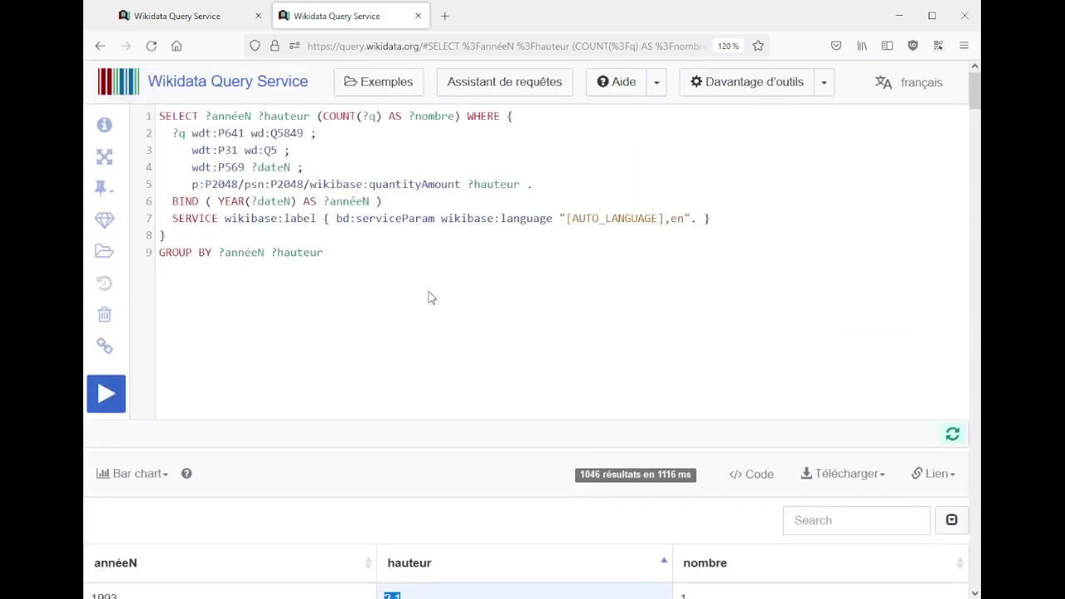
# Step: Remove ?annéeN from both the GROUP BY clause and the SELECT line of the query
pyautogui.doubleClick(253, 253)
pyautogui.press('BackSpace')
pyautogui.press('BackSpace')
pyautogui.press('Delete')
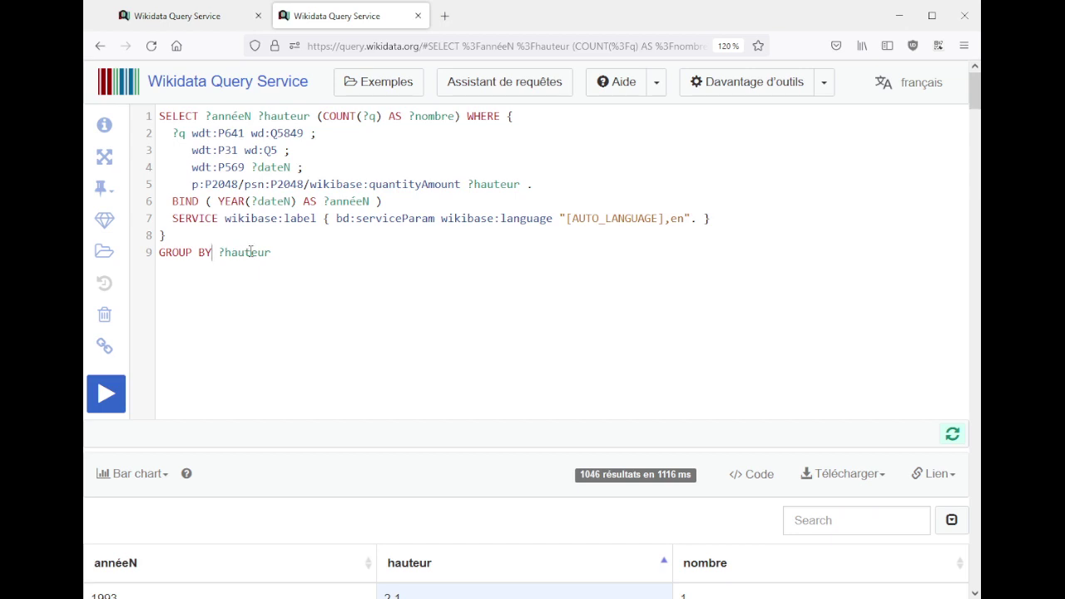
pyautogui.doubleClick(239, 116)
pyautogui.press('BackSpace')
pyautogui.press('BackSpace')
pyautogui.press('BackSpace')
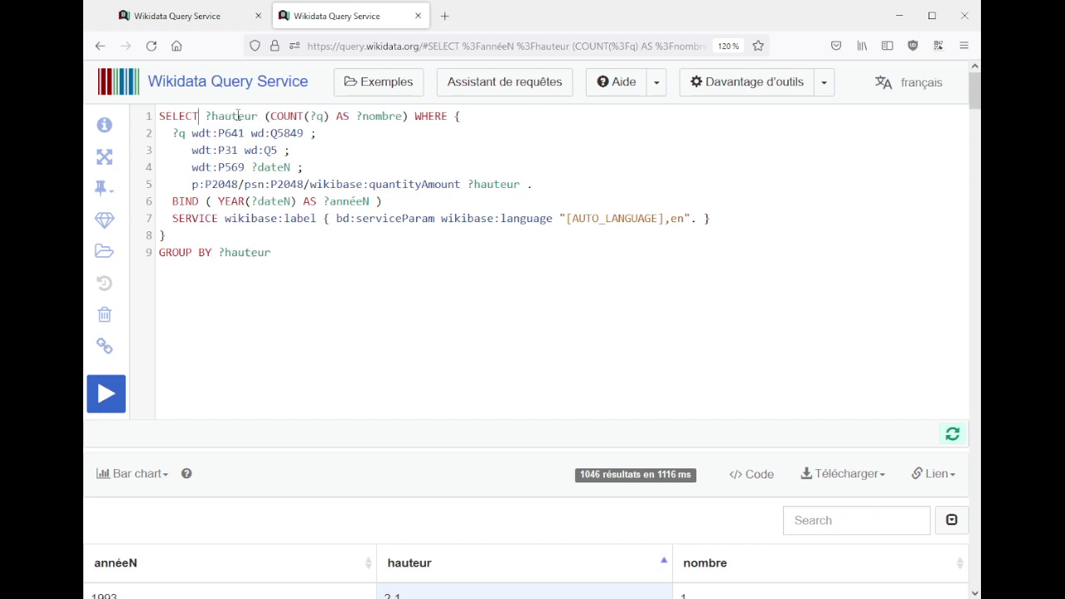
# Step: Comment out the BIND line that computes ?annéeN and run the query
pyautogui.click(173, 200)
pyautogui.write('#')
pyautogui.hotkey('ctrl', 'Return')
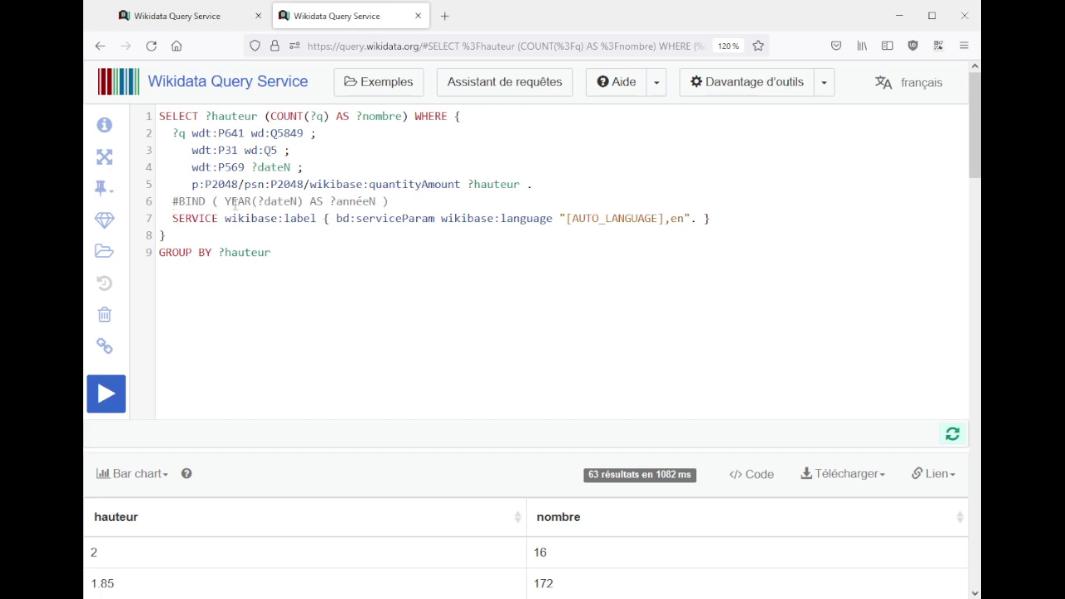
# Step: Sort the results by nombre in descending order and check the most frequent height with its count
pyautogui.scroll(-5, 391, 194)
pyautogui.click(561, 145)
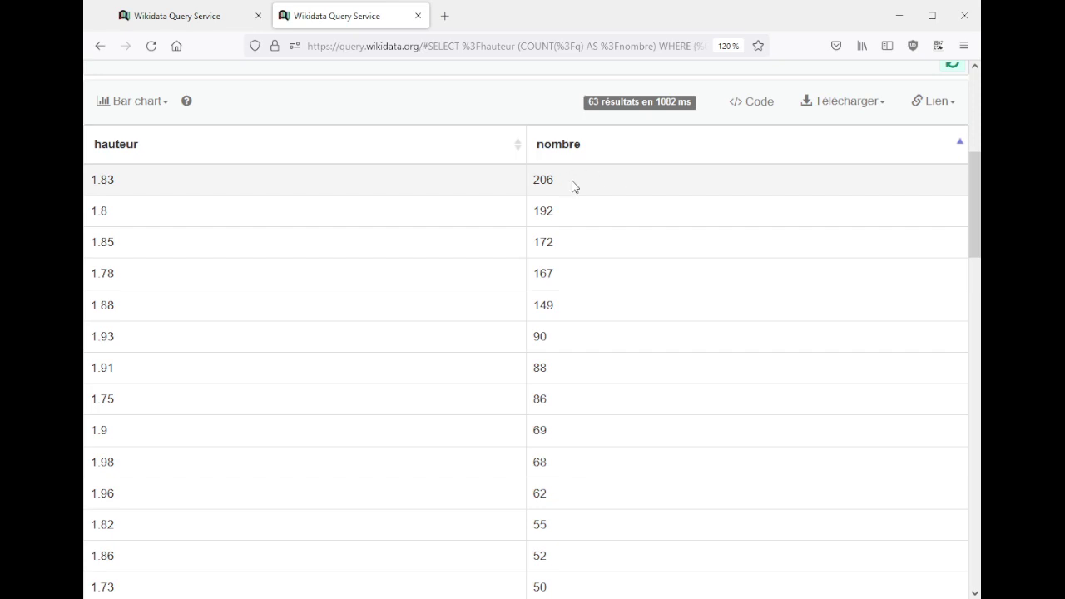
pyautogui.moveTo(555, 184); pyautogui.dragTo(520, 184)
pyautogui.moveTo(143, 183); pyautogui.dragTo(87, 183)
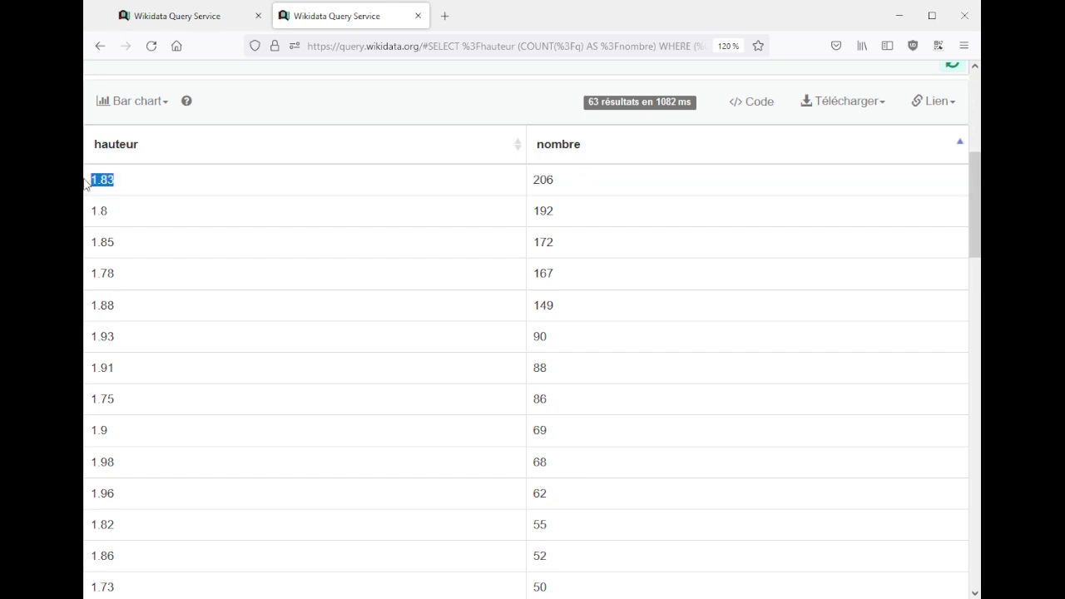
# Step: Sort the results by hauteur and by nombre, each descending and then ascending, and inspect the extreme and unusually precise heights
pyautogui.click(311, 144)
pyautogui.moveTo(93, 179); pyautogui.dragTo(130, 185)
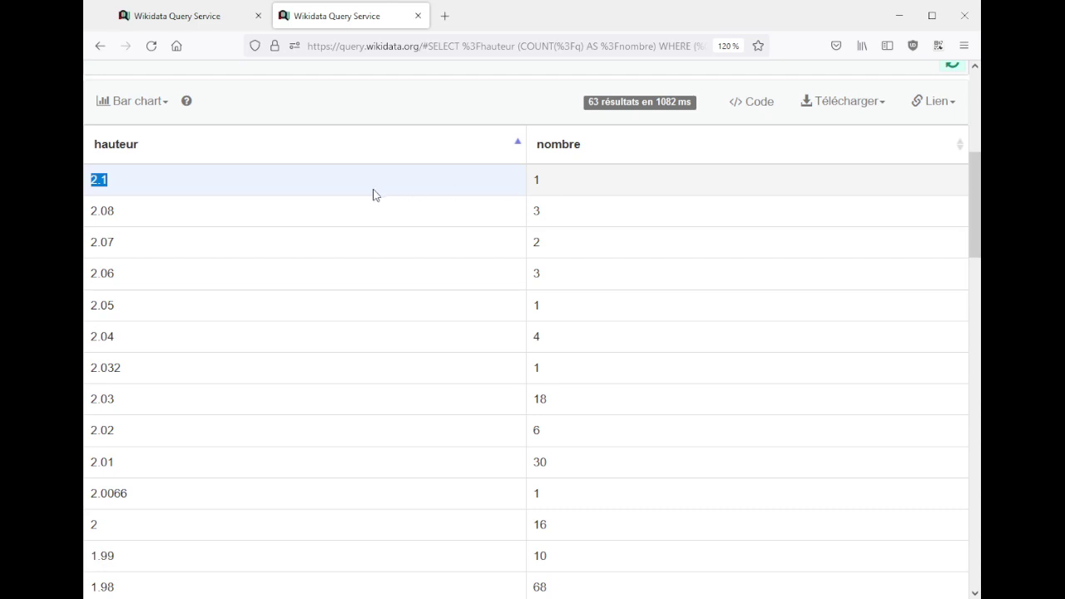
pyautogui.moveTo(91, 493); pyautogui.dragTo(133, 498)
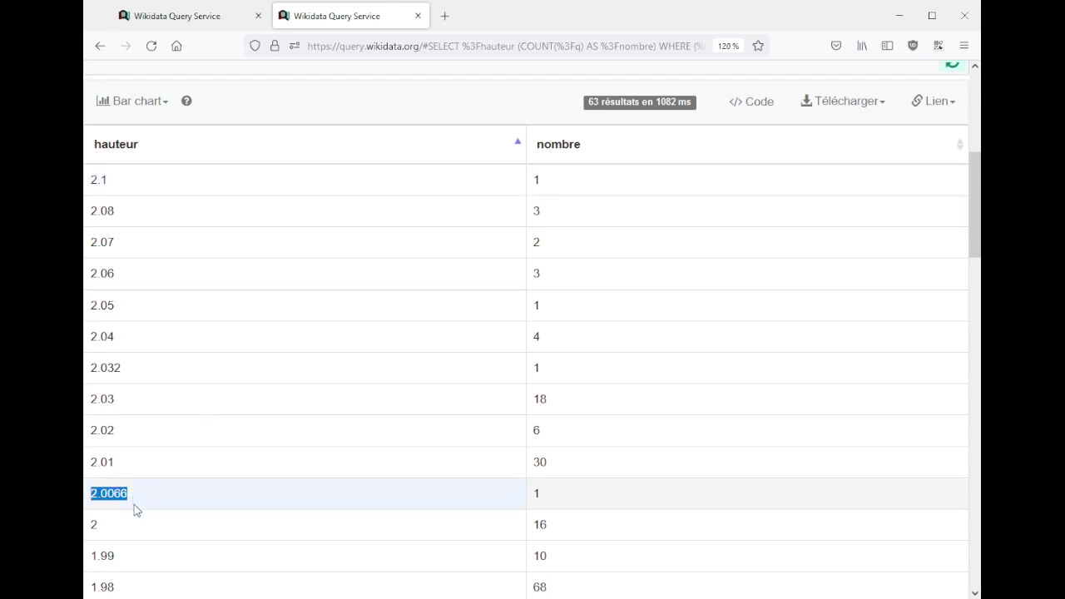
pyautogui.click(300, 141)
pyautogui.moveTo(91, 183); pyautogui.dragTo(133, 184)
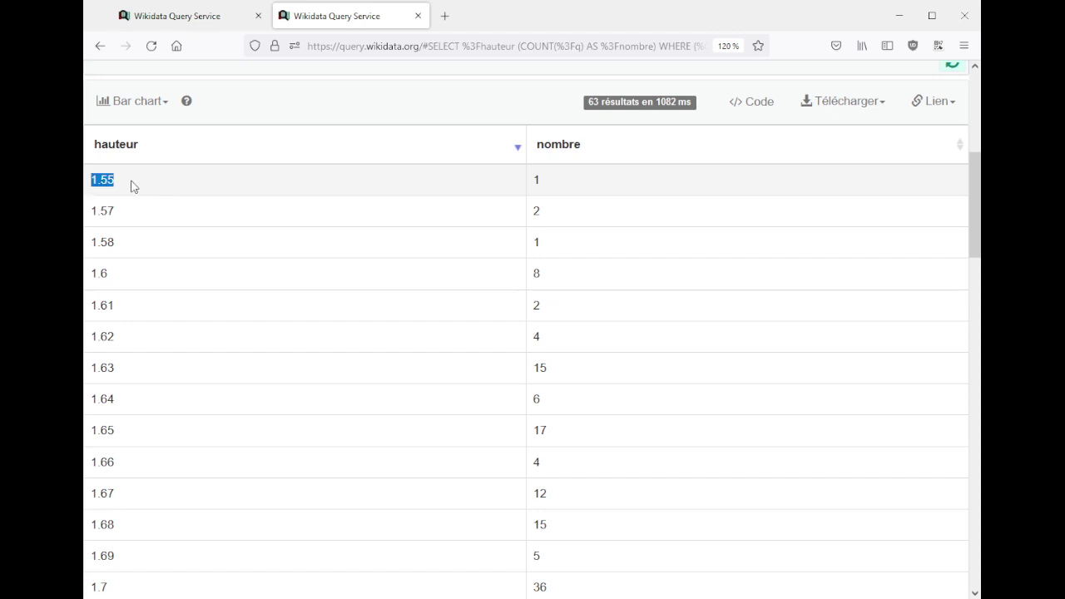
pyautogui.click(562, 146)
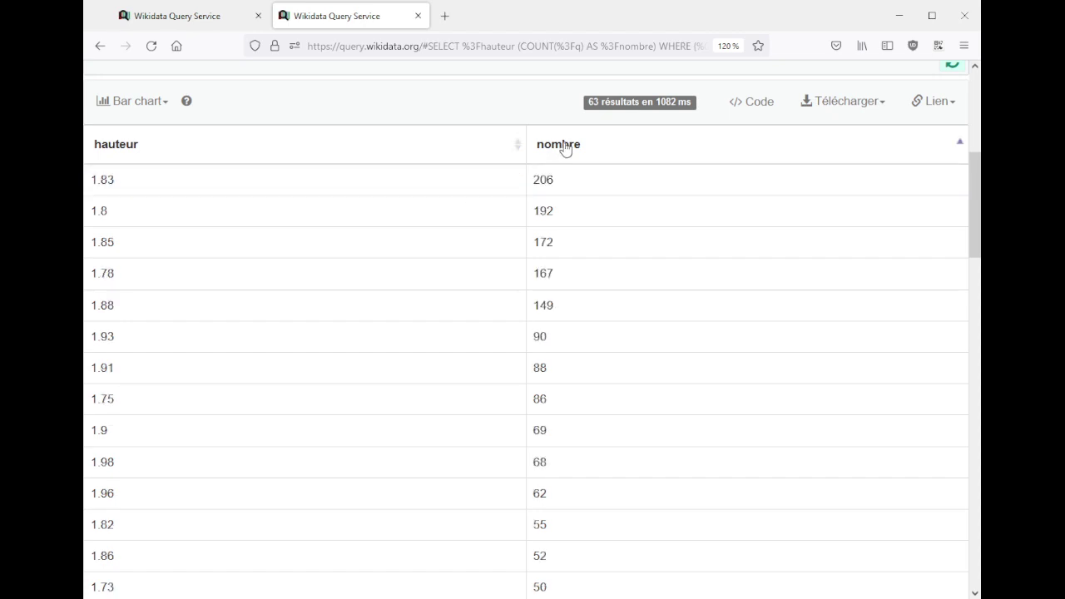
pyautogui.click(564, 147)
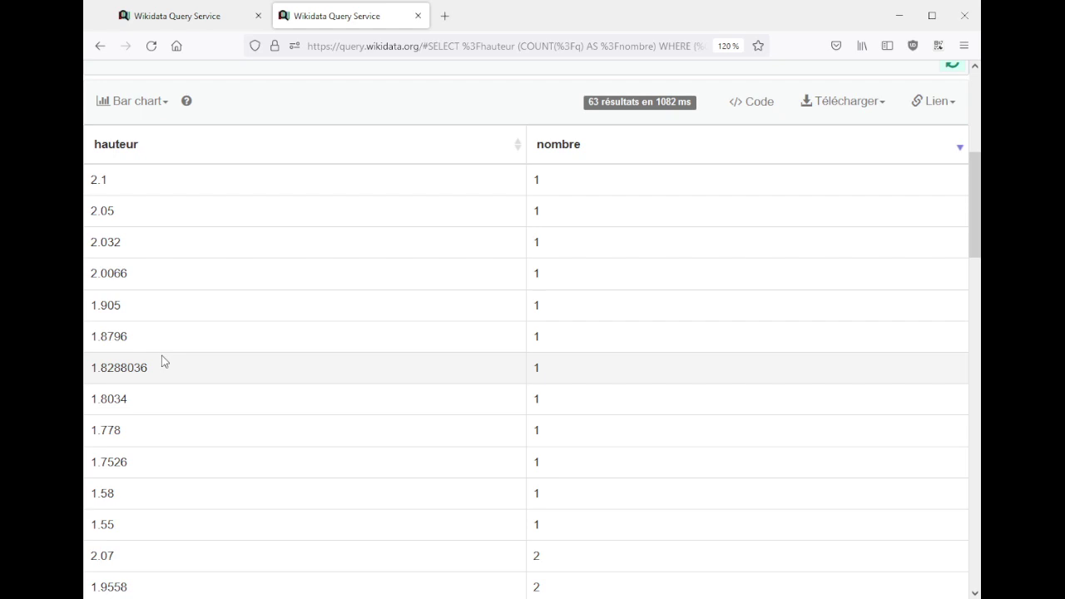
# Step: Display the results as a line chart of nombre by hauteur and inspect its low points and peaks
pyautogui.click(129, 105)
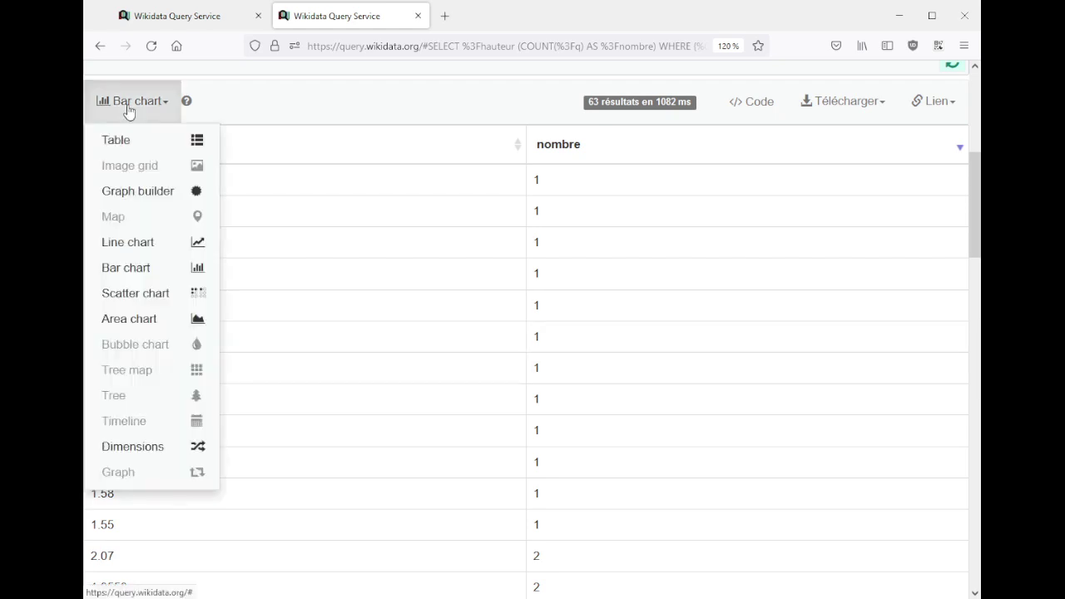
pyautogui.click(125, 242)
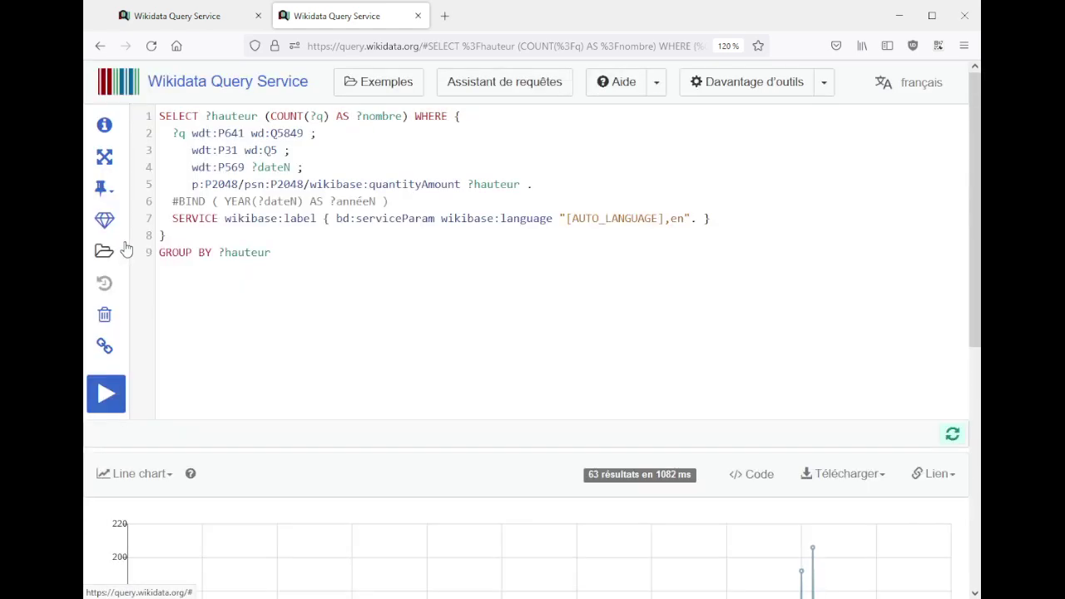
pyautogui.scroll(-5, 458, 316)
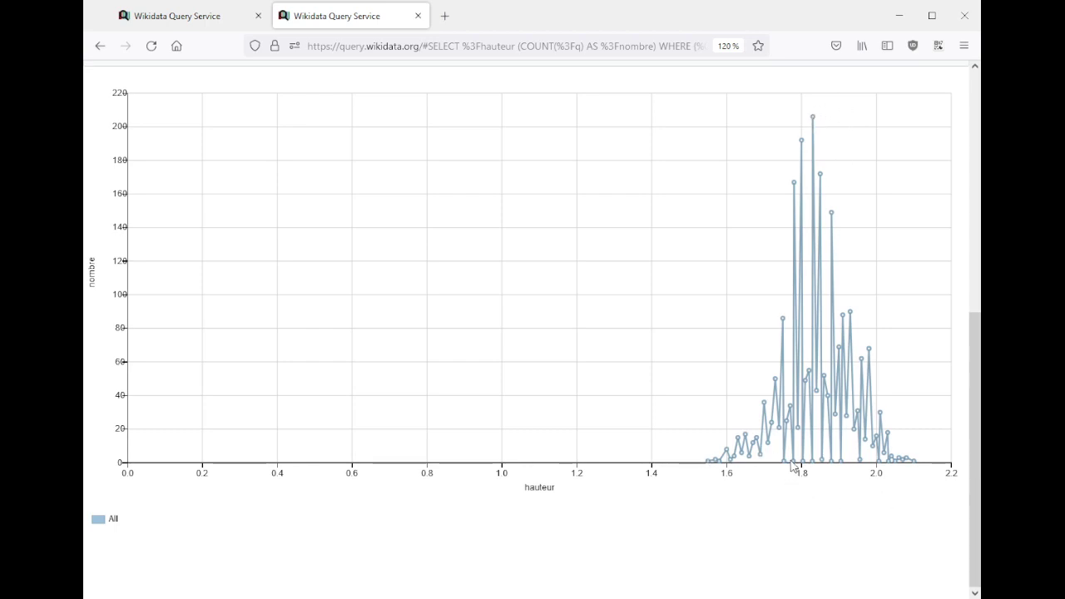
pyautogui.moveTo(794, 462)
pyautogui.moveTo(801, 142)
pyautogui.scroll(5, 580, 373)
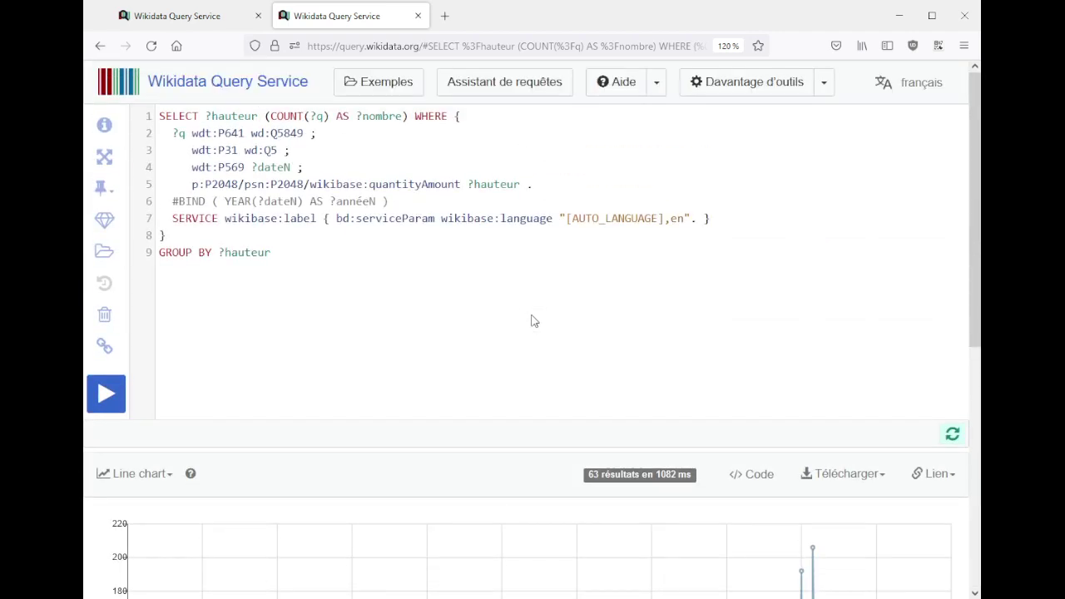
# Step: Select wikibase:quantityAmount in the query, open the Wikidata query help portal in a new tab and search it for that term
pyautogui.doubleClick(391, 186)
pyautogui.click(461, 186)
pyautogui.hotkey('ctrl', 'shift', 'Left')
pyautogui.hotkey('ctrl', 'shift', 'Left')
pyautogui.hotkey('ctrl', 'shift', 'Left')
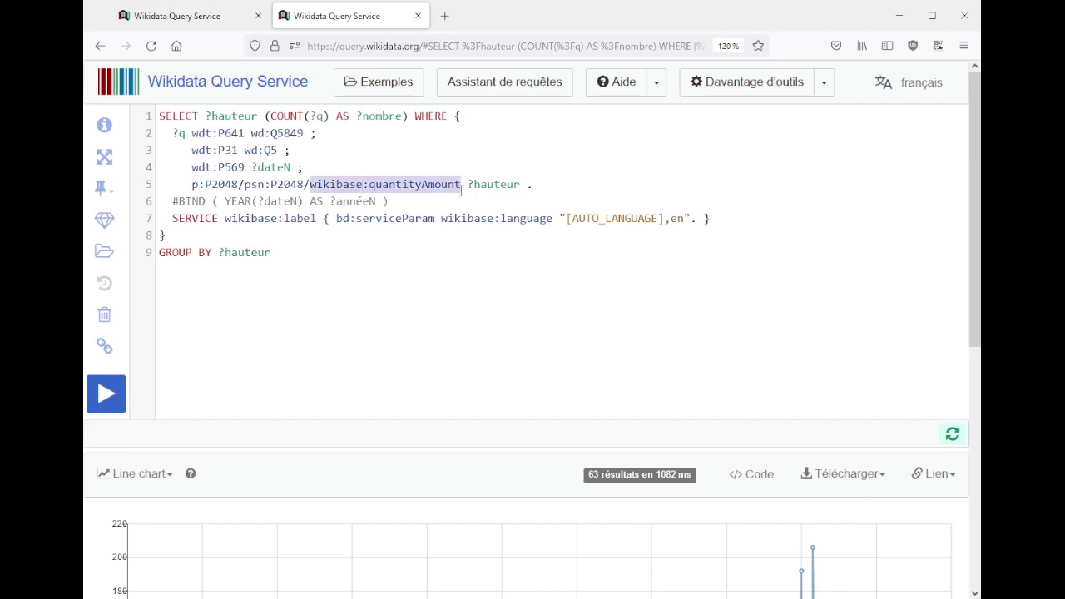
pyautogui.click(656, 81)
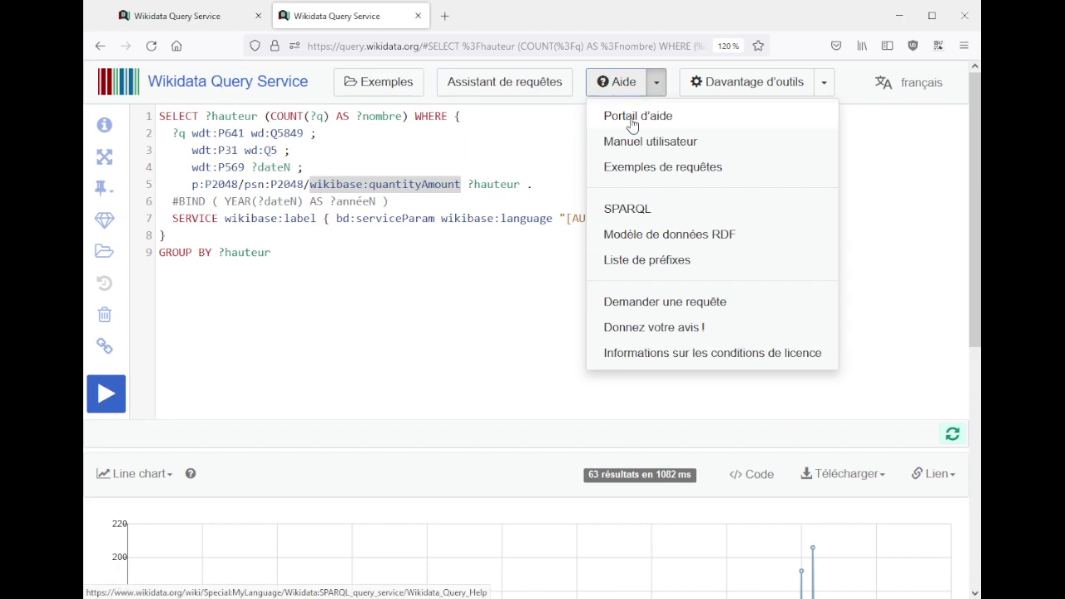
pyautogui.middleClick(632, 125)
pyautogui.click(494, 19)
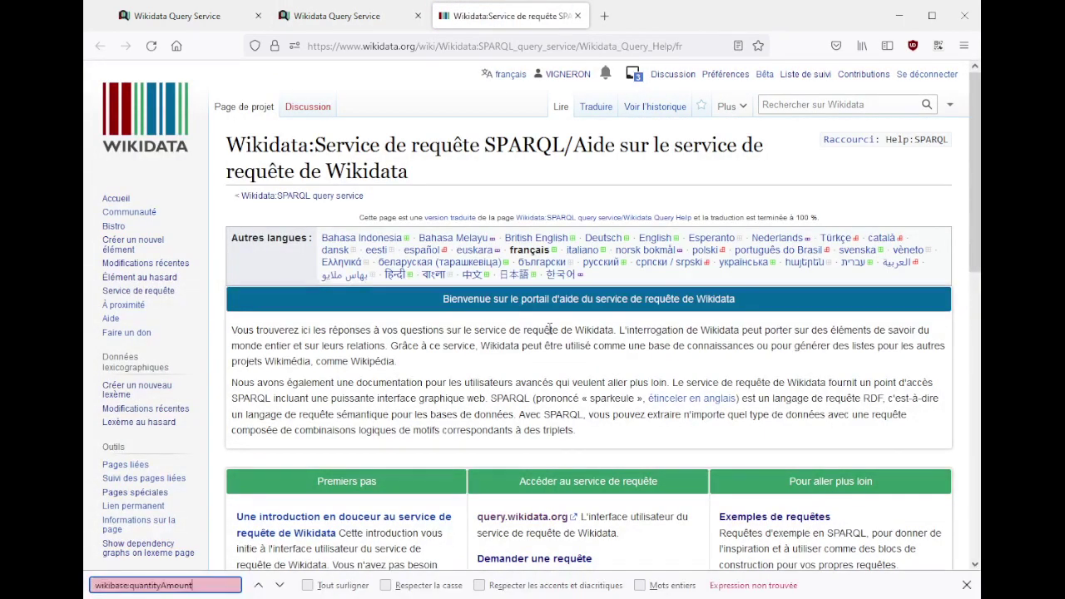
# Step: Open the "Exemples de requêtes" page from the help portal and search it for wikibase:quantityAmount
pyautogui.scroll(-4, 556, 350)
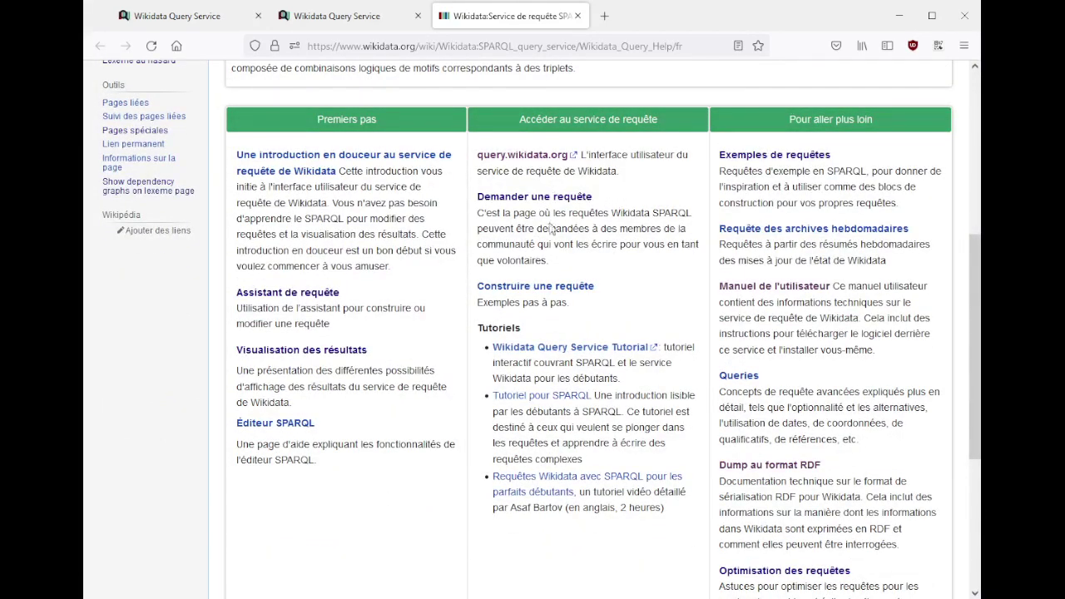
pyautogui.scroll(-3, 392, 348)
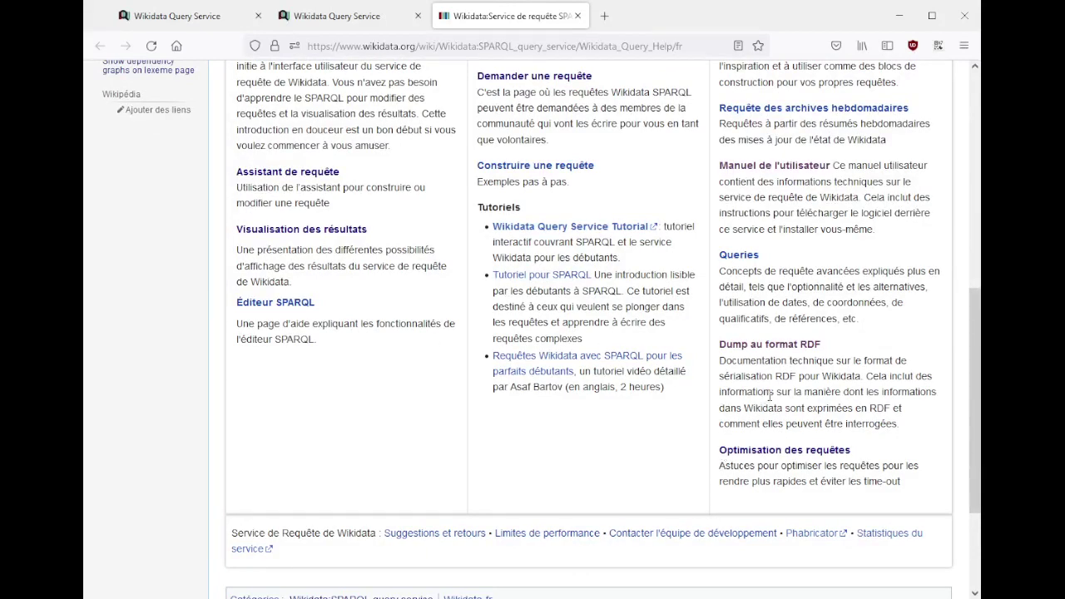
pyautogui.scroll(3, 782, 333)
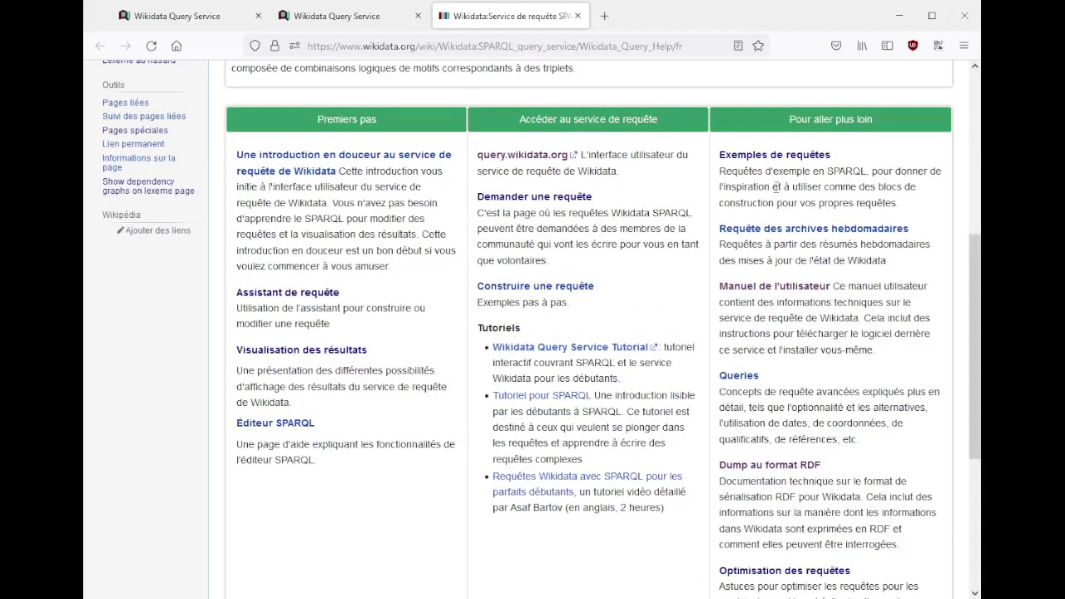
pyautogui.click(768, 160)
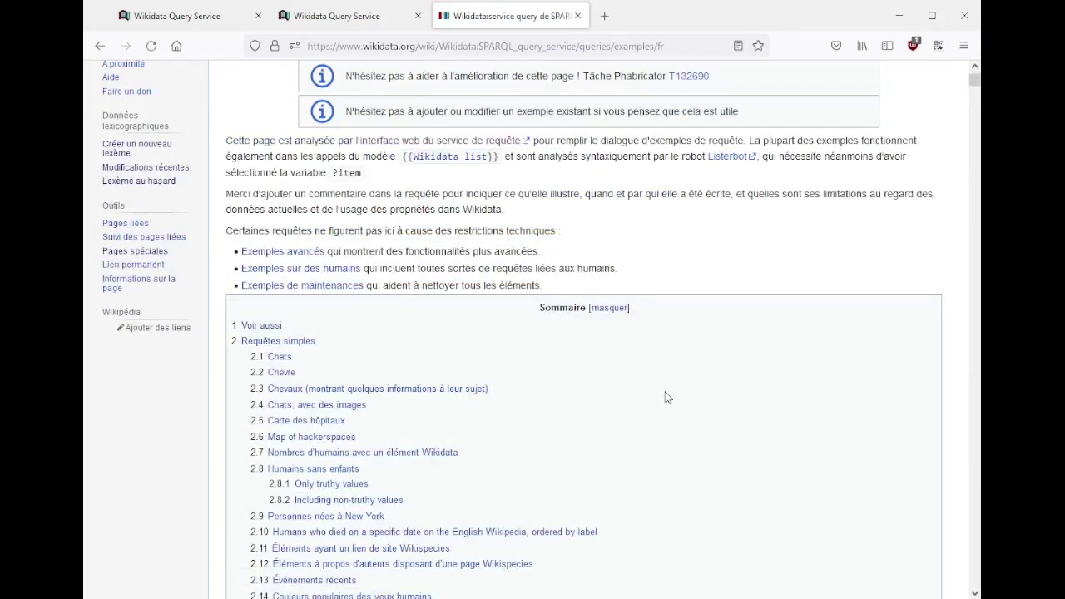
pyautogui.hotkey('ctrl', 'f')
pyautogui.press('Return')
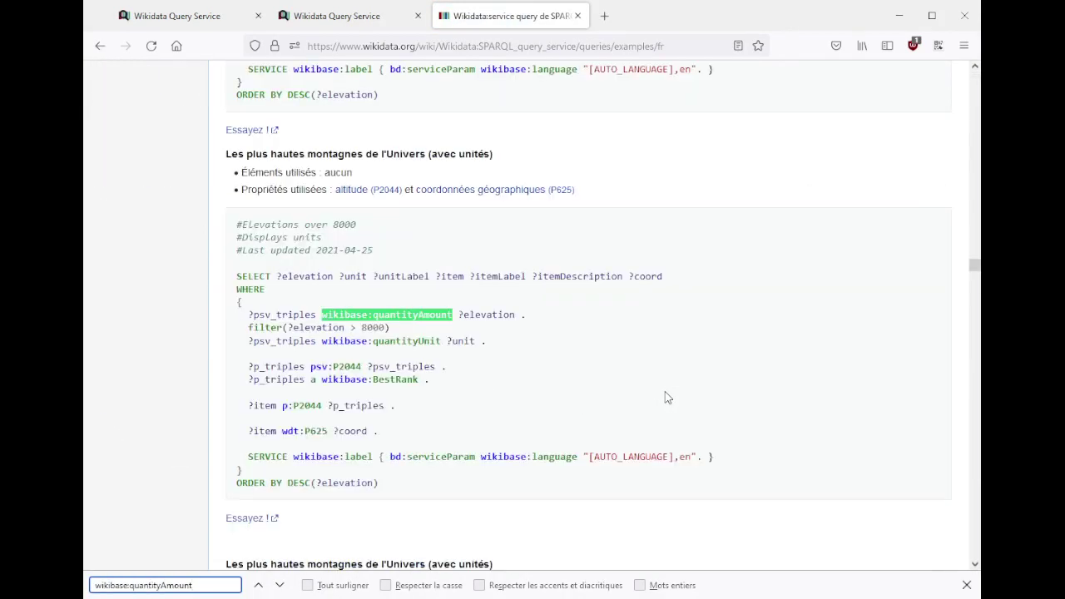